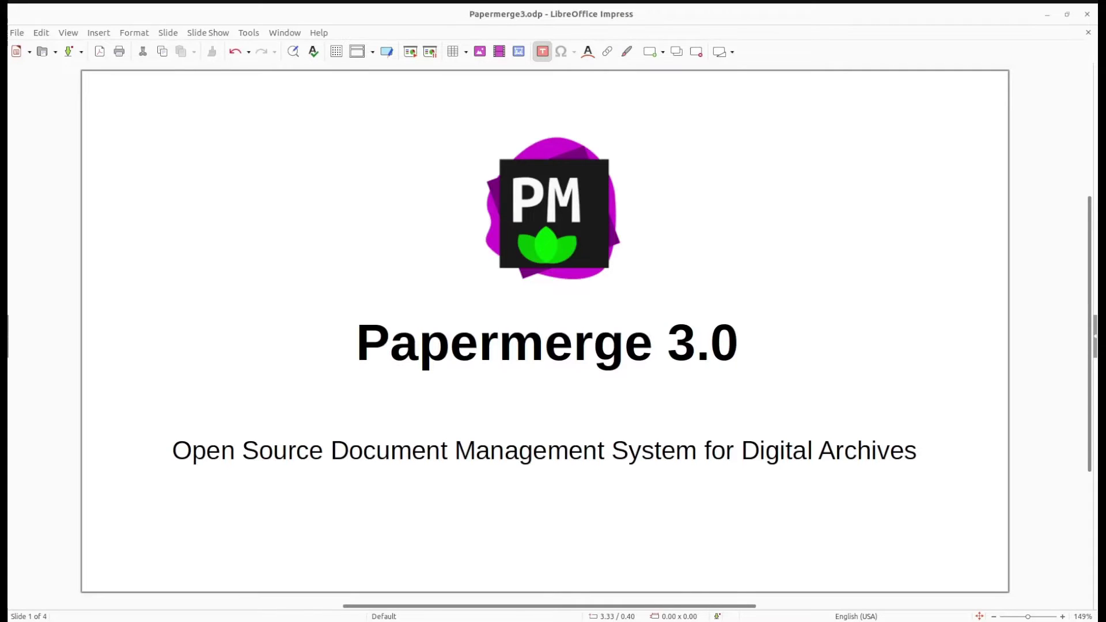
pyautogui.scroll(-1, 44, 475)
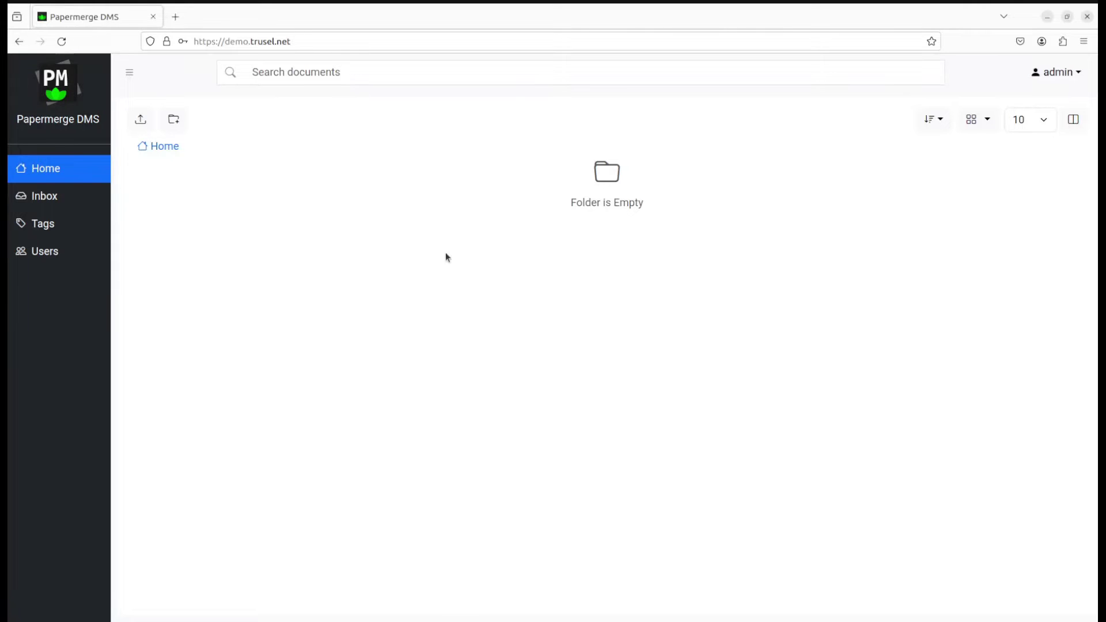
# Step: Upload the five brother receipt PDFs from the file manager into the Inbox
pyautogui.click(52, 198)
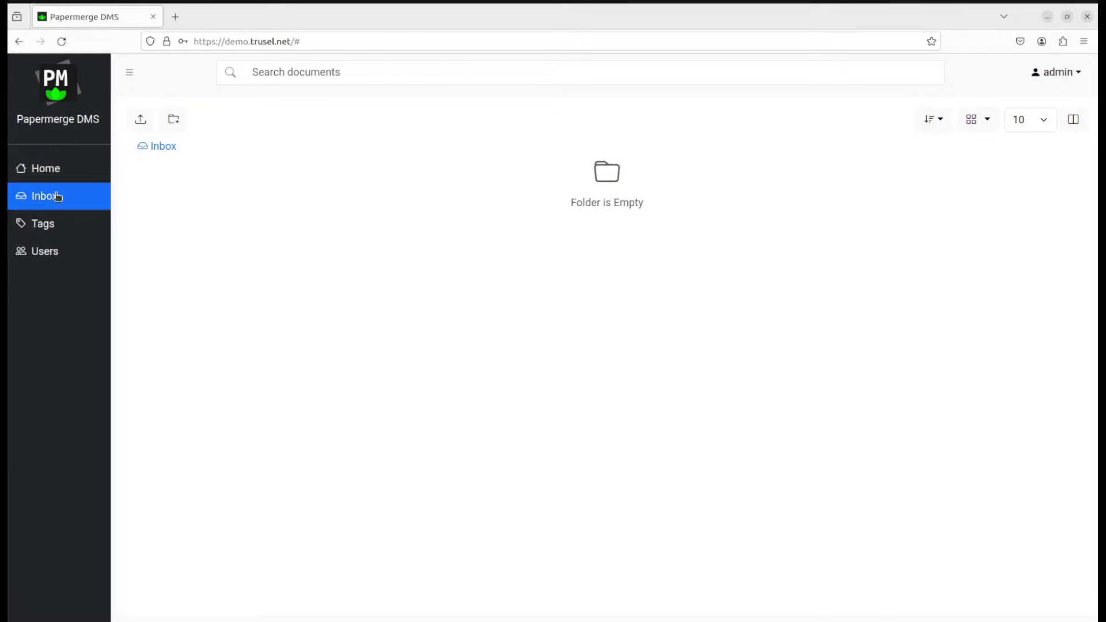
pyautogui.click(62, 172)
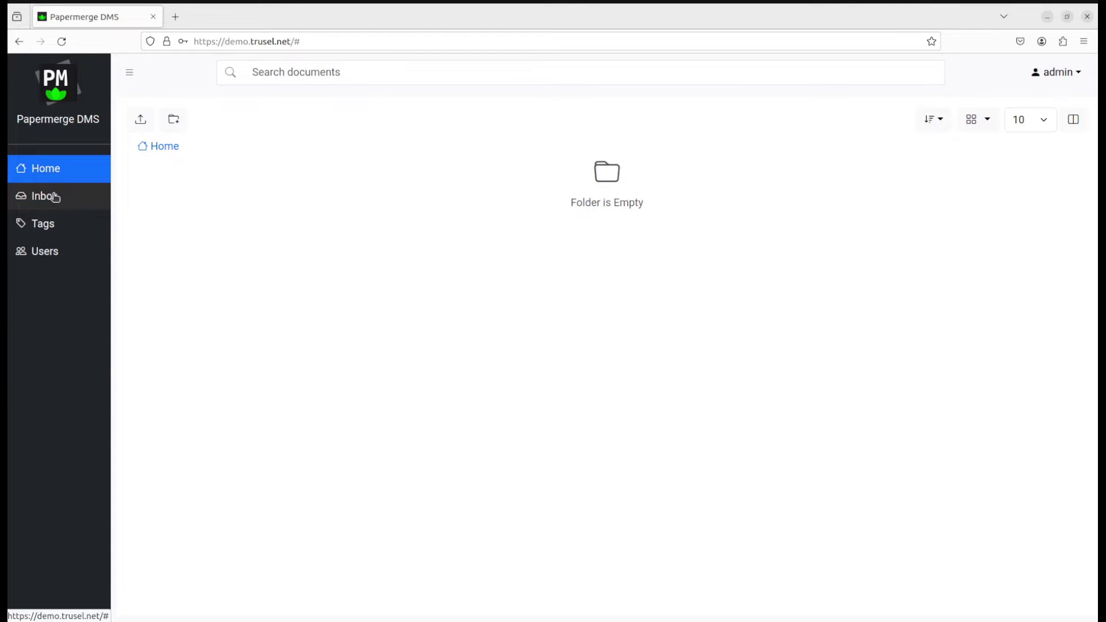
pyautogui.click(55, 199)
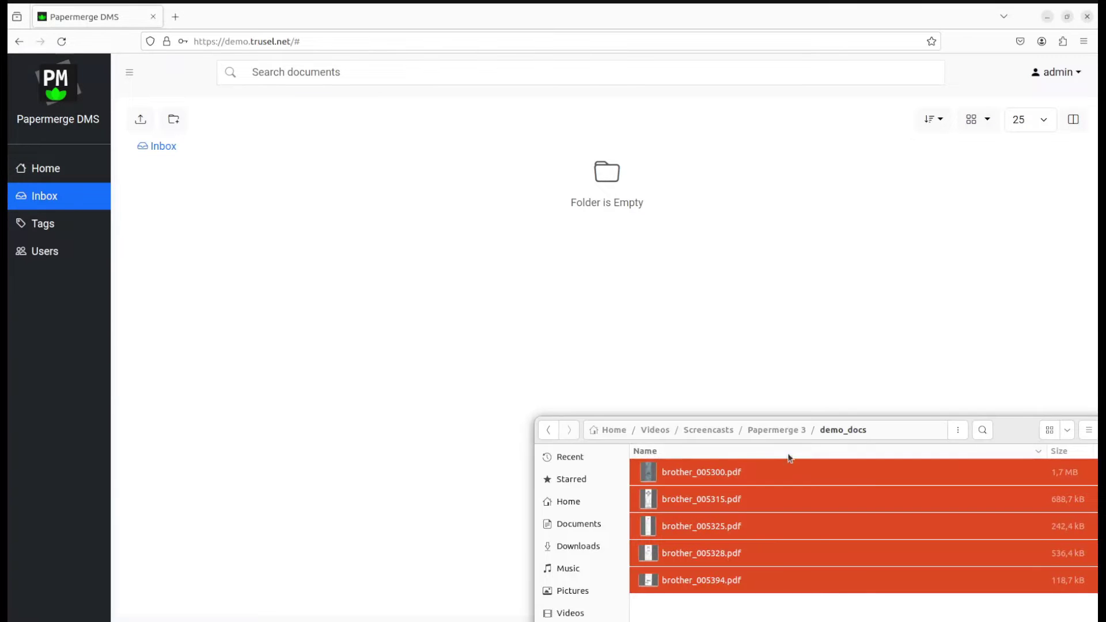
pyautogui.moveTo(701, 472); pyautogui.dragTo(332, 199)
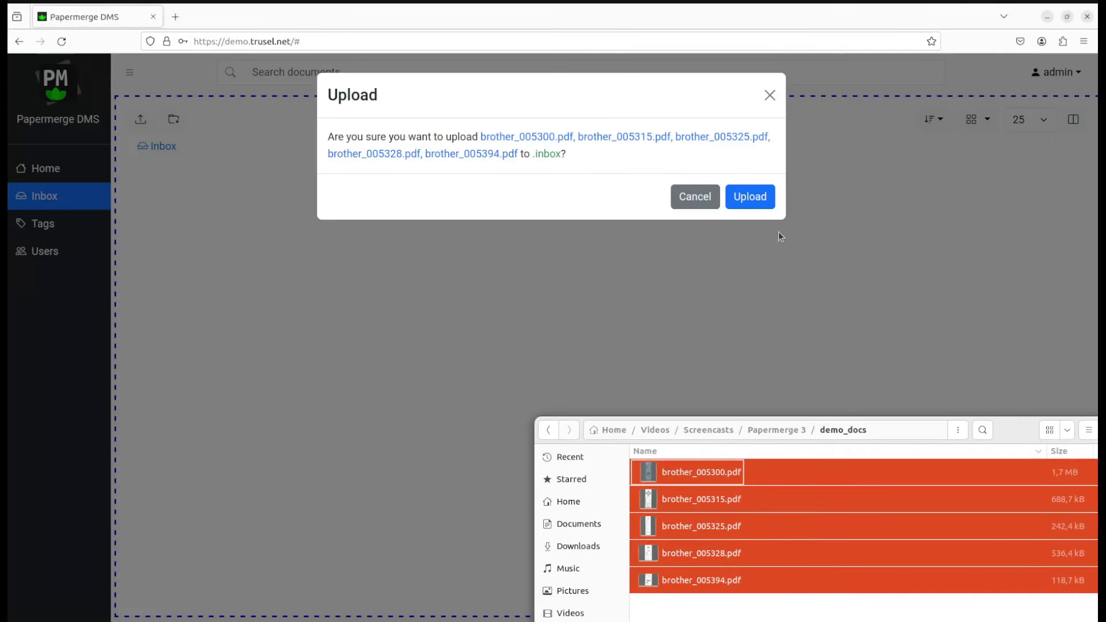
pyautogui.click(761, 207)
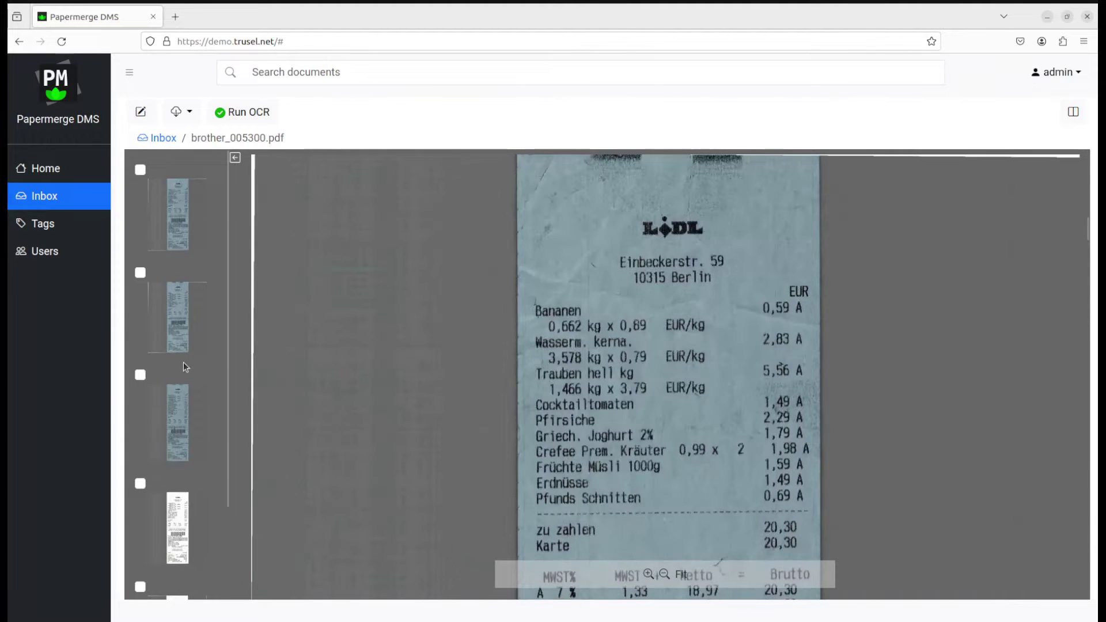
# Step: Browse the page thumbnails of brother_005300.pdf: Colossos Snack and Shell Station receipts
pyautogui.click(182, 401)
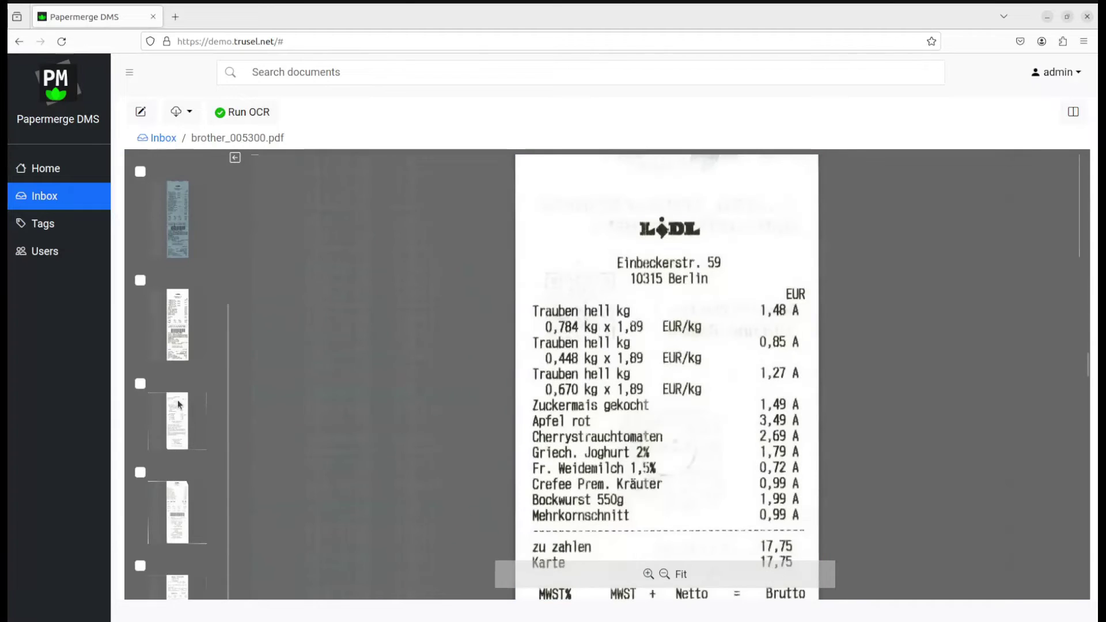
pyautogui.click(181, 433)
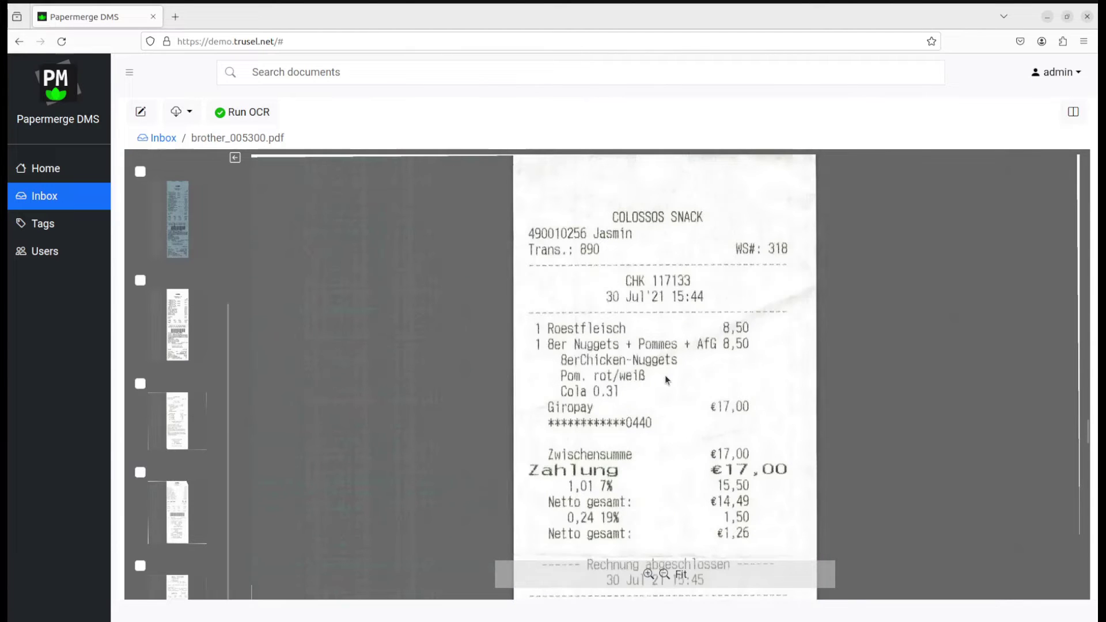
pyautogui.scroll(-2, 664, 378)
pyautogui.scroll(2, 665, 384)
pyautogui.click(185, 593)
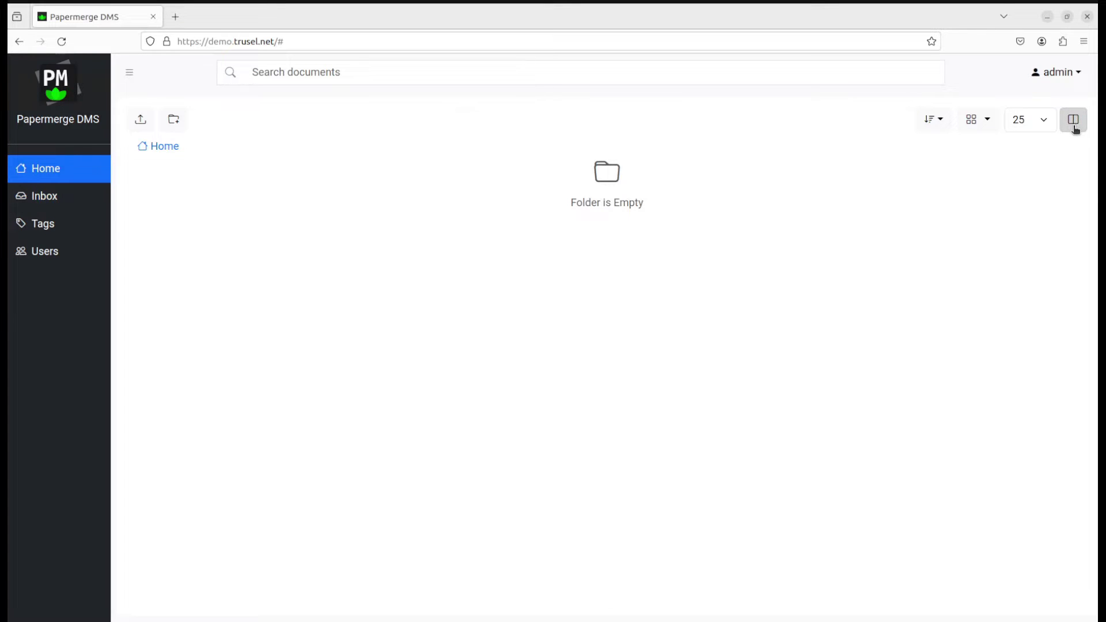
# Step: Split the workspace and show brother_005300.pdf from the Inbox in the left panel
pyautogui.click(1074, 122)
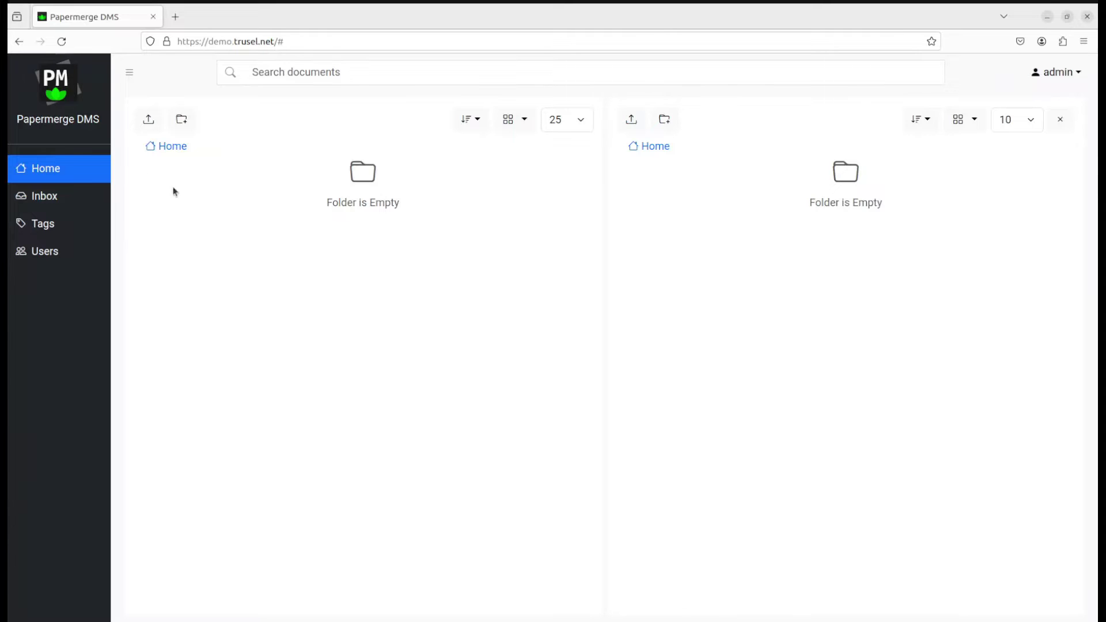
pyautogui.click(49, 198)
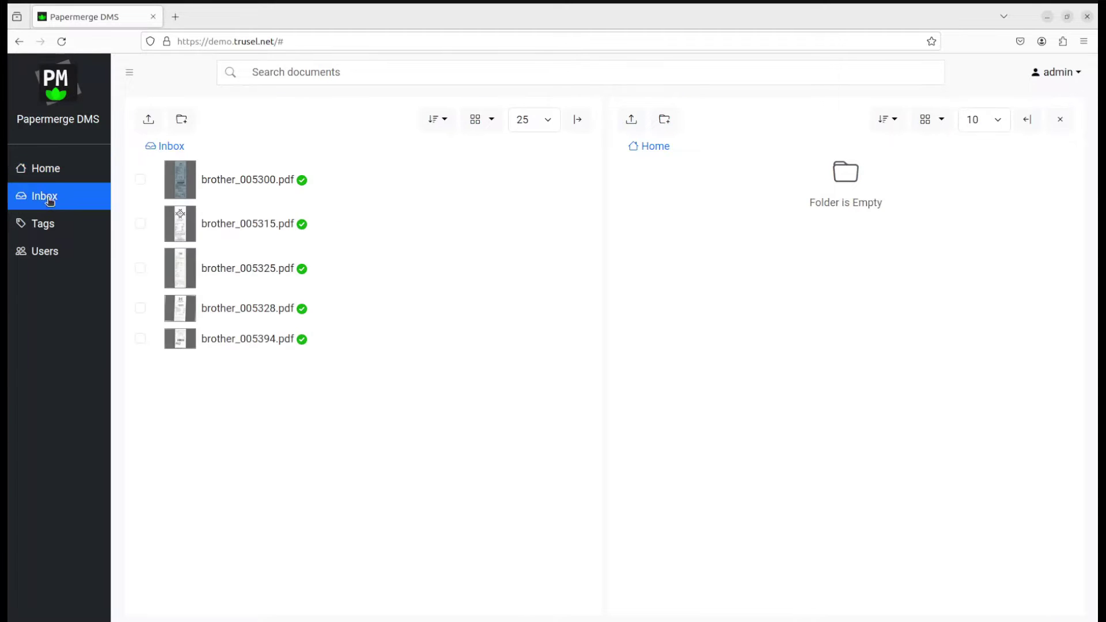
pyautogui.click(246, 180)
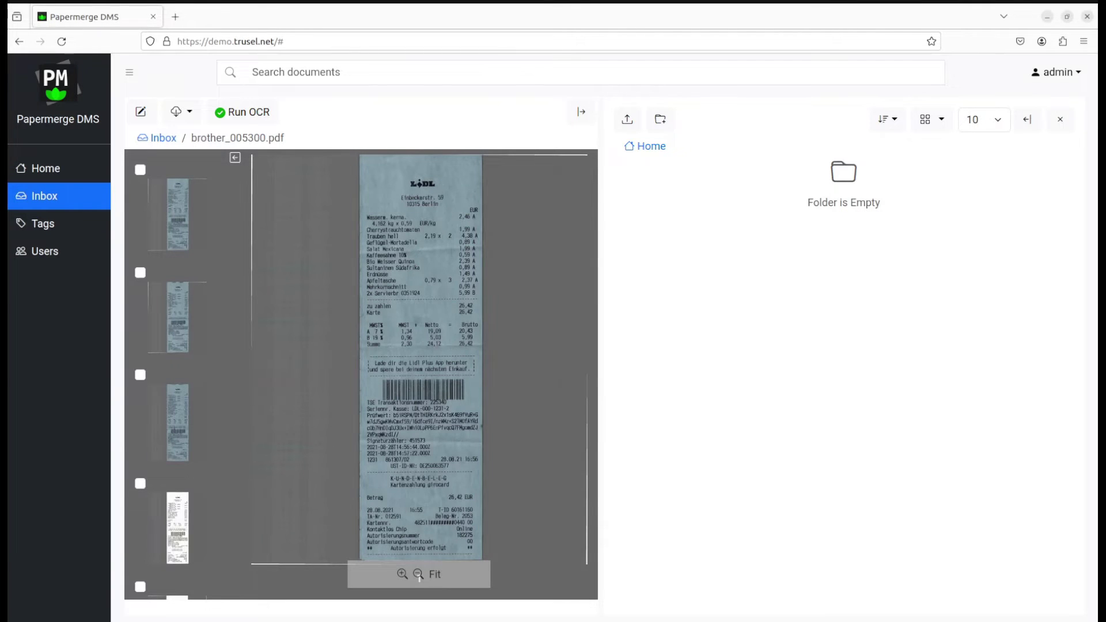
# Step: Create a folder named Lidl in the right panel and enter it
pyautogui.click(660, 118)
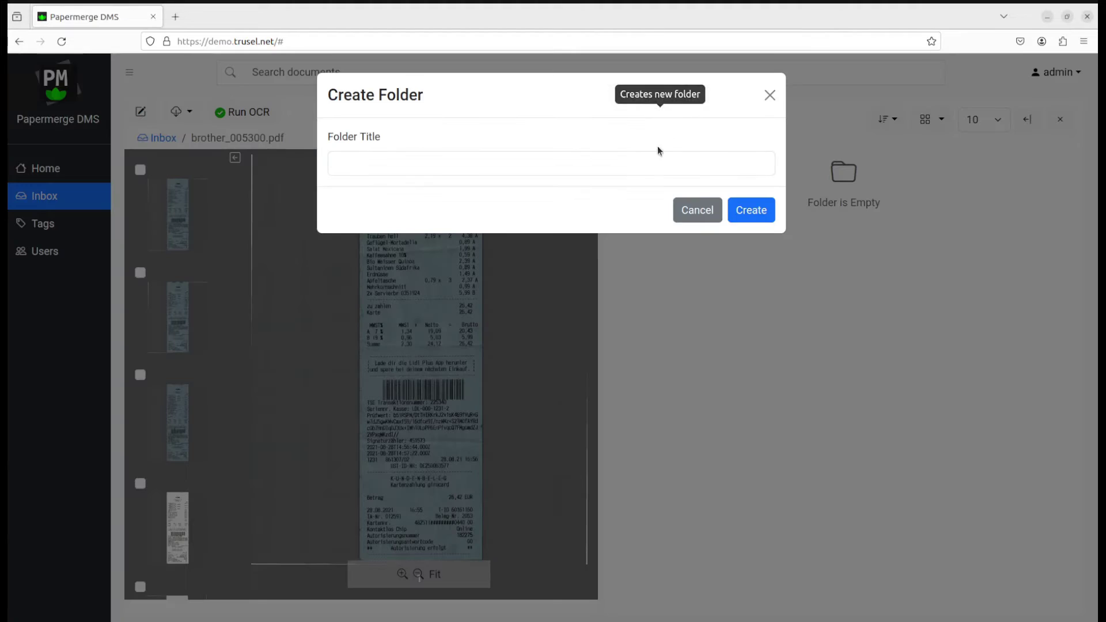
pyautogui.click(644, 163)
pyautogui.write('Lidl')
pyautogui.click(751, 210)
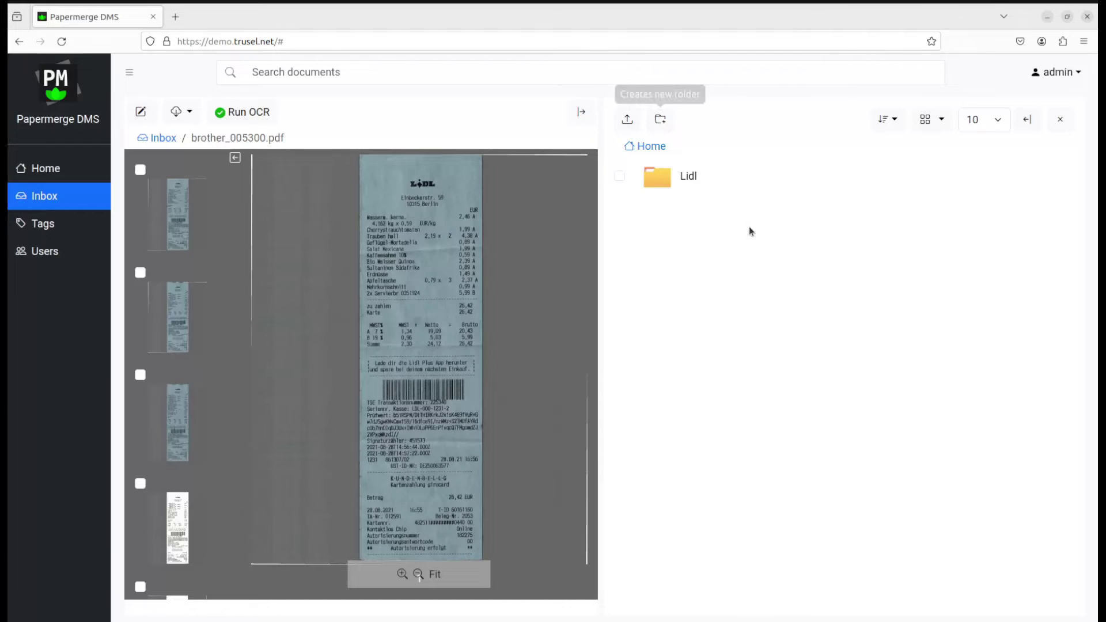
pyautogui.doubleClick(687, 182)
# Step: Extract four Lidl receipt pages into the Lidl folder, each page as its own document
pyautogui.click(141, 169)
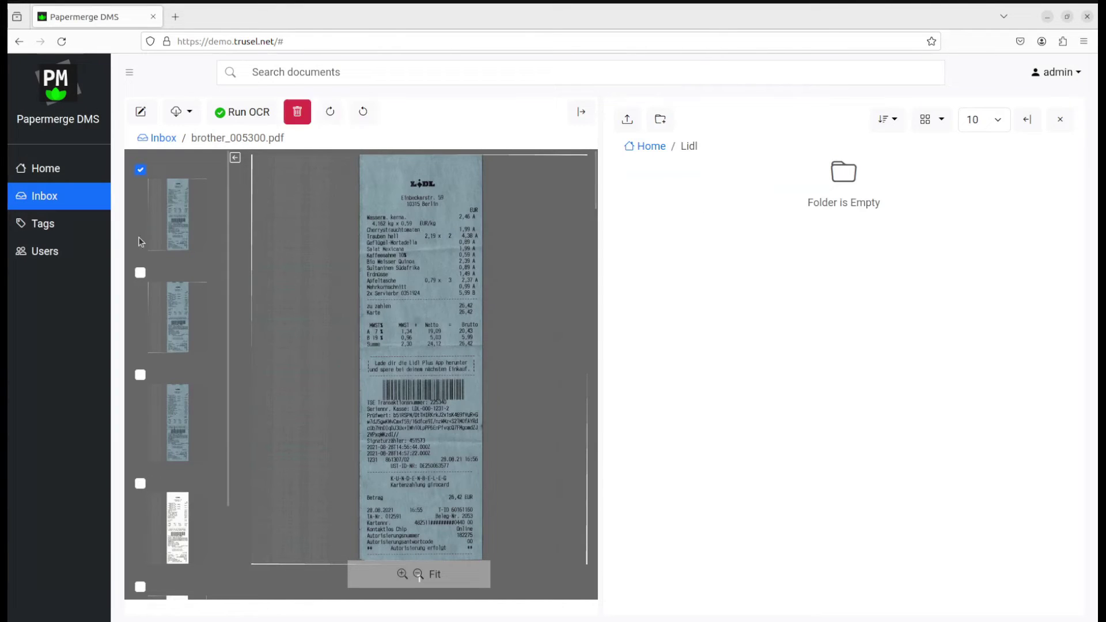
pyautogui.click(141, 273)
pyautogui.click(141, 374)
pyautogui.click(140, 484)
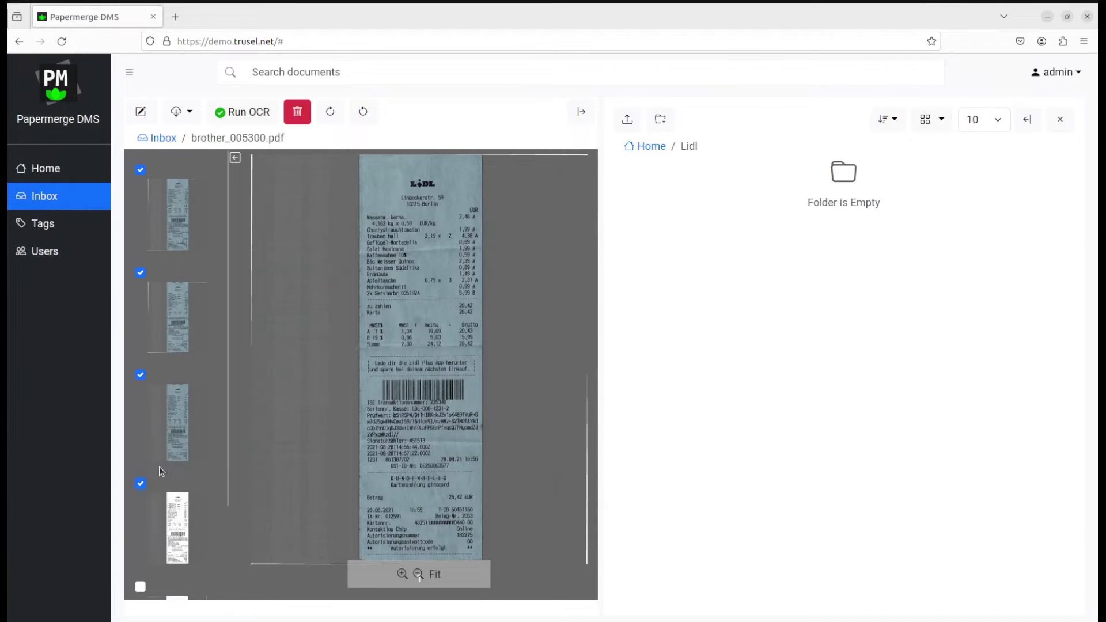
pyautogui.moveTo(187, 231); pyautogui.dragTo(748, 249)
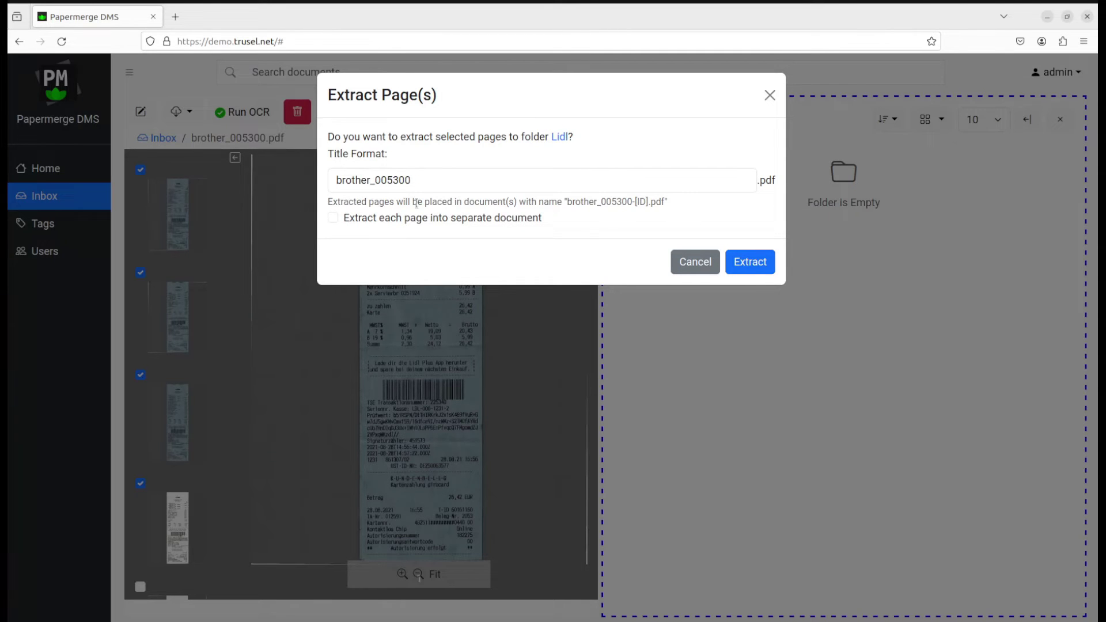
pyautogui.moveTo(345, 219); pyautogui.dragTo(547, 222)
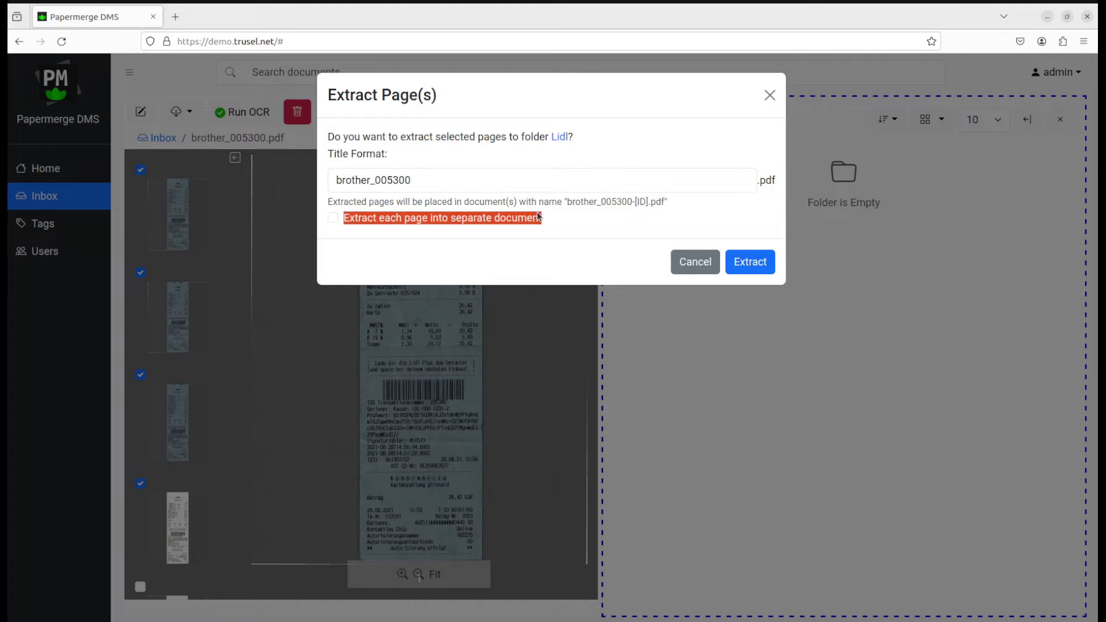
pyautogui.click(335, 222)
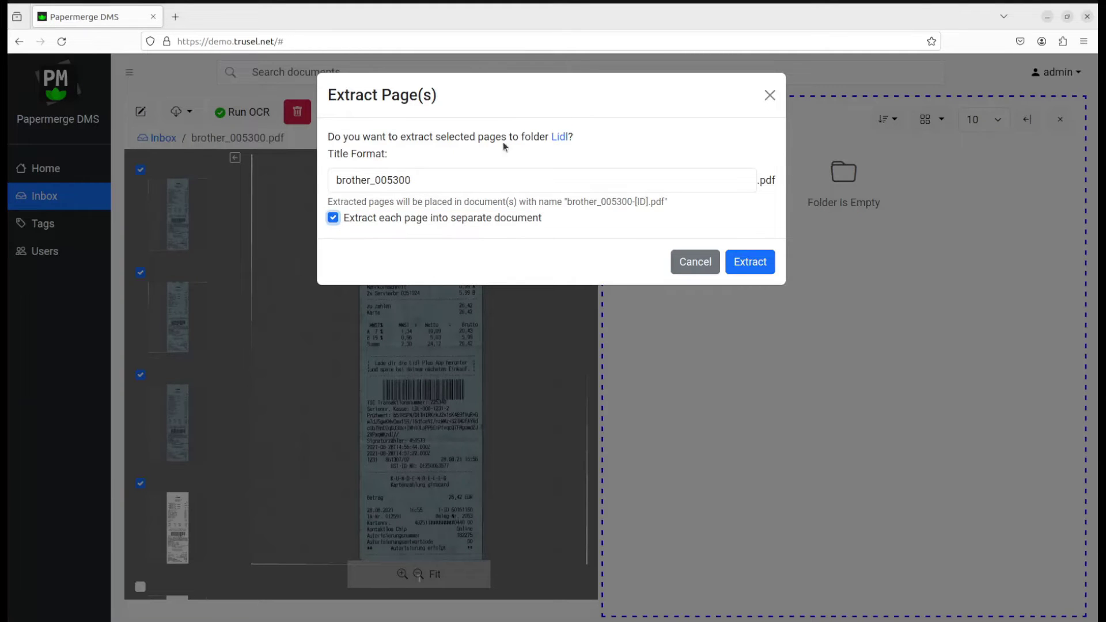
pyautogui.click(756, 269)
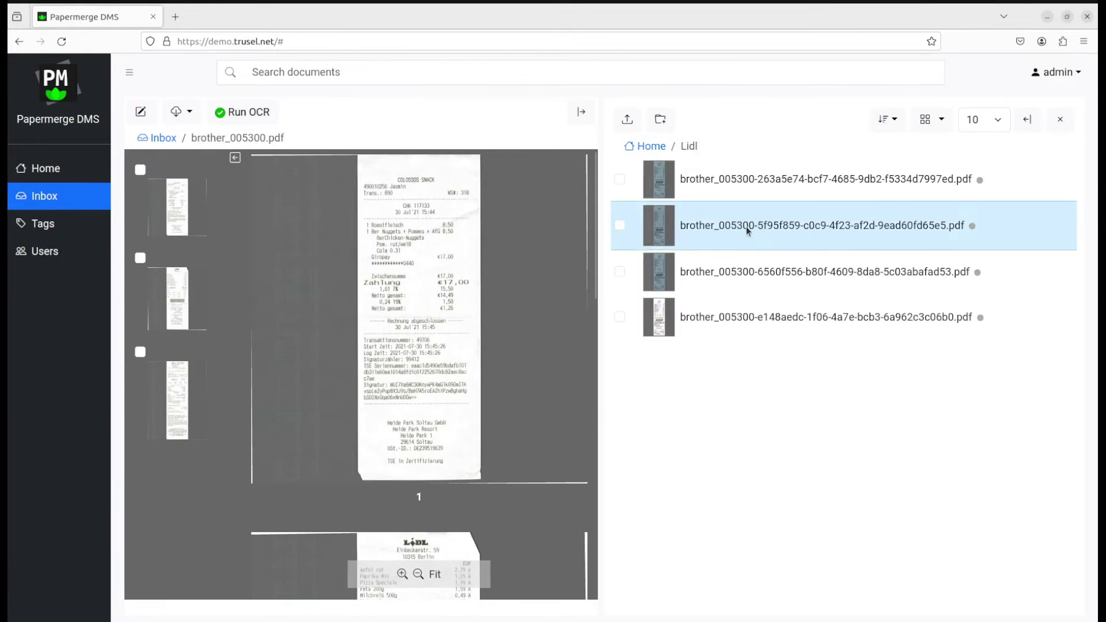
# Step: Check the content of the extracted documents in the Lidl folder one by one
pyautogui.click(749, 232)
pyautogui.click(686, 137)
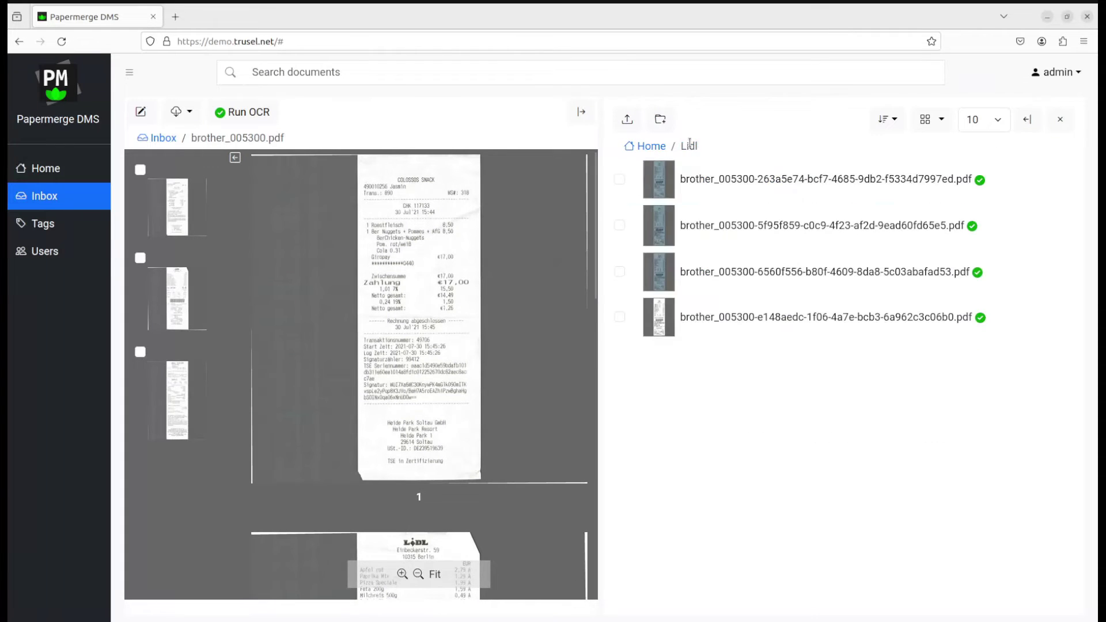
pyautogui.click(769, 272)
pyautogui.click(685, 137)
pyautogui.click(750, 317)
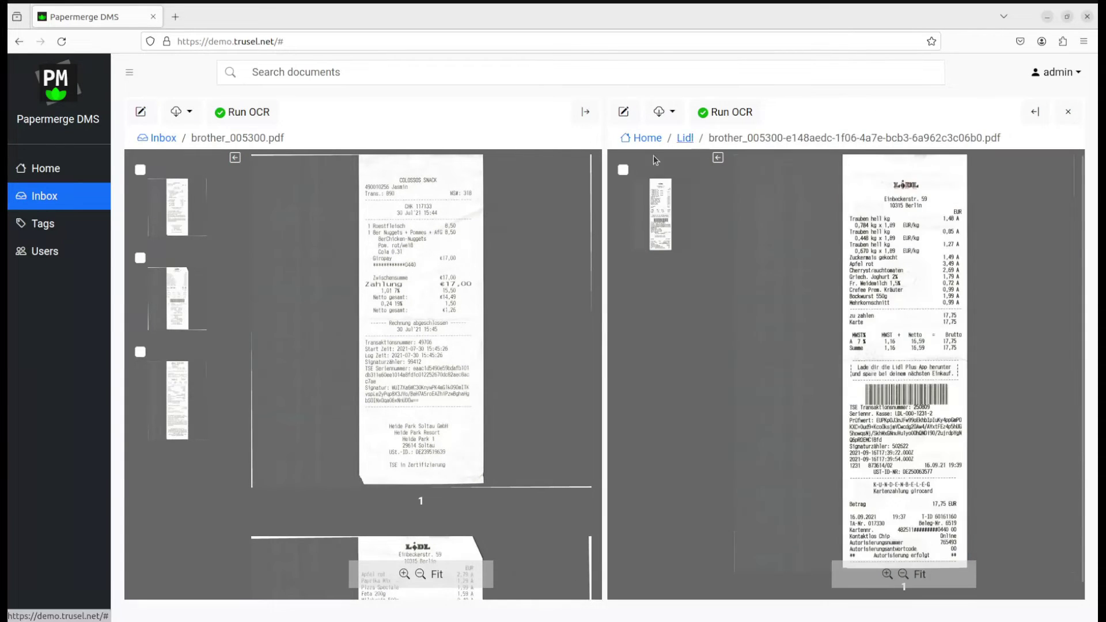
pyautogui.click(686, 137)
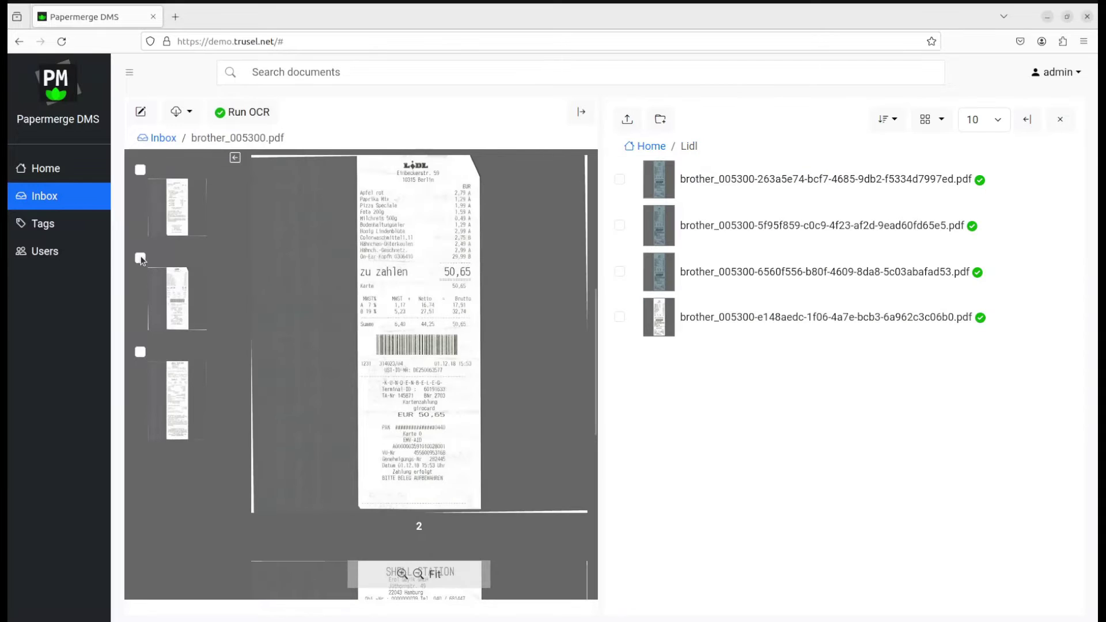
# Step: Extract page 2, another Lidl receipt, into the Lidl folder as a fifth document
pyautogui.click(140, 258)
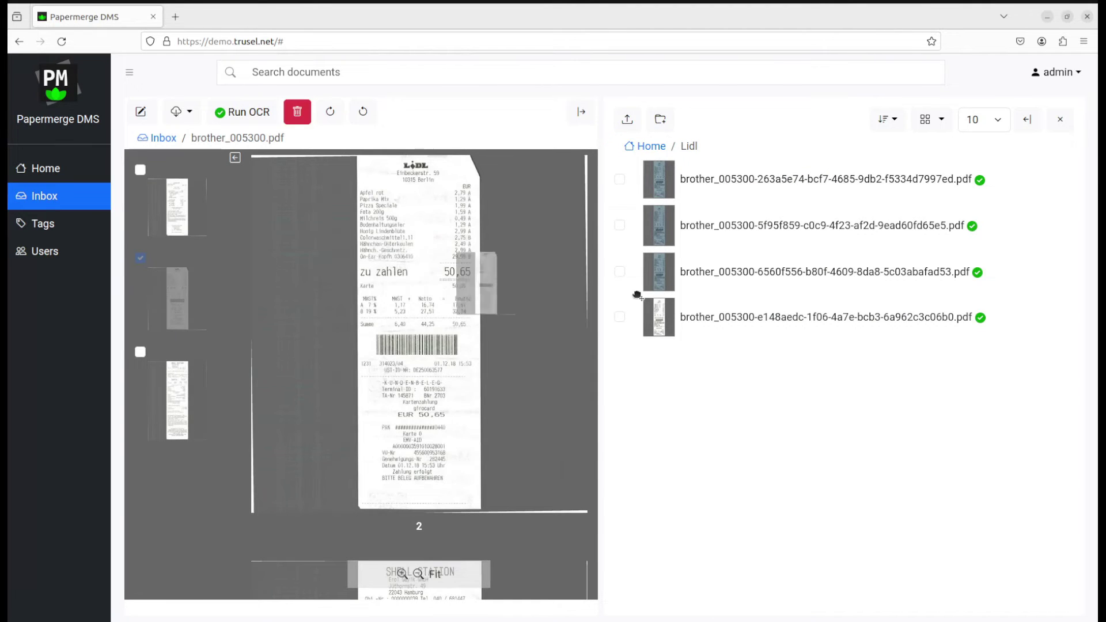
pyautogui.moveTo(174, 289); pyautogui.dragTo(751, 382)
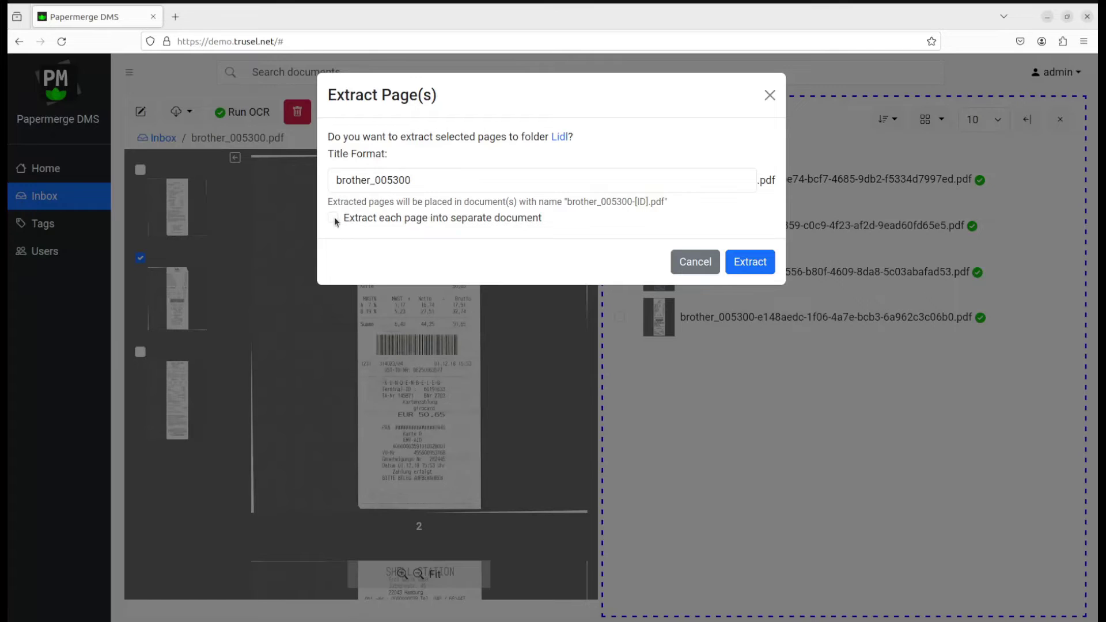
pyautogui.click(757, 264)
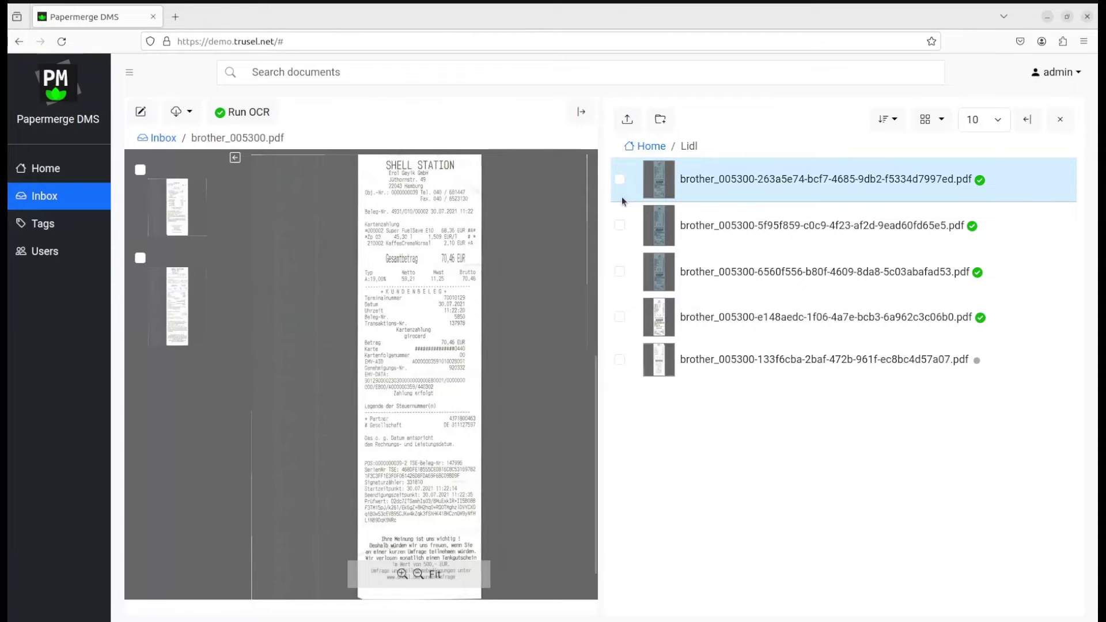
# Step: Create a 'gas station' folder in Home and enter it in the right panel
pyautogui.click(654, 146)
pyautogui.click(660, 120)
pyautogui.click(620, 163)
pyautogui.write('gas station')
pyautogui.press('Return')
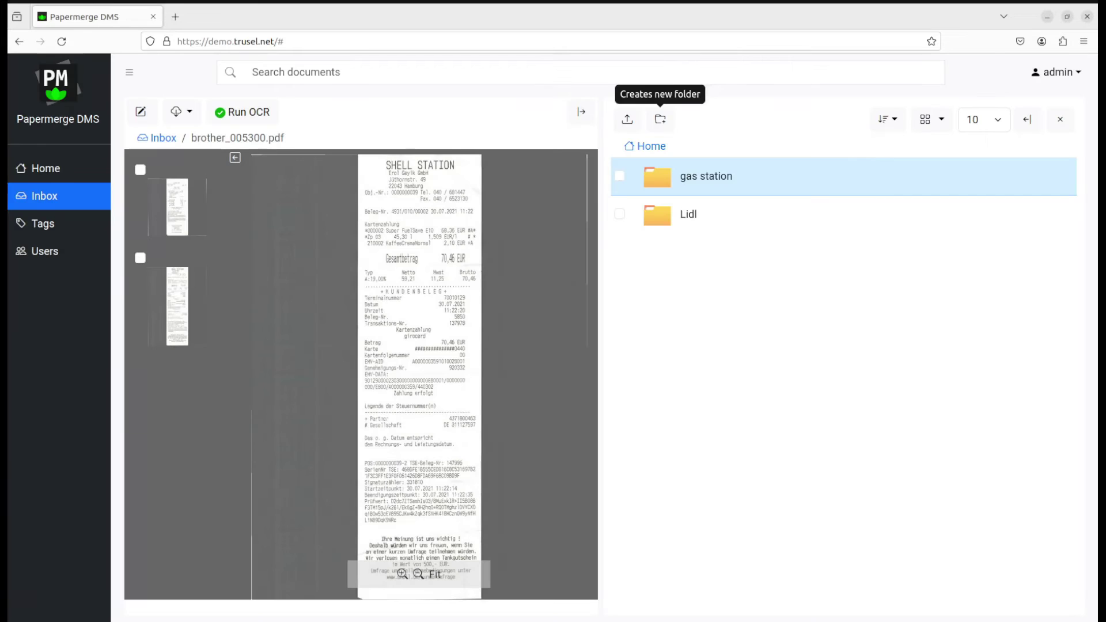
pyautogui.doubleClick(710, 187)
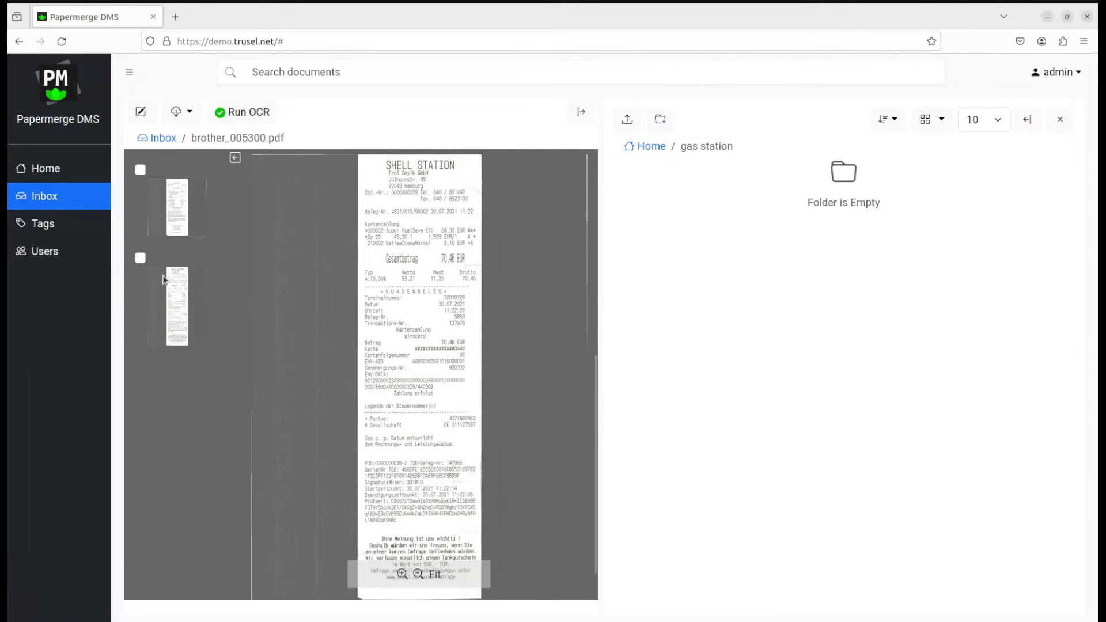
# Step: Extract the Shell receipt page into the gas station folder and check the new document
pyautogui.click(140, 258)
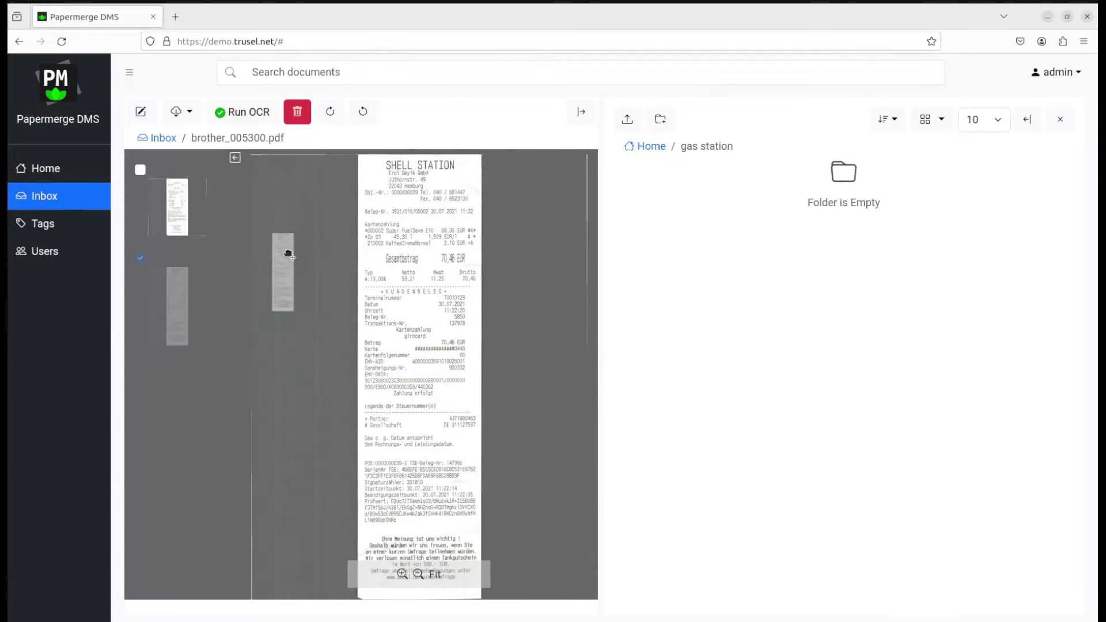
pyautogui.moveTo(178, 289); pyautogui.dragTo(705, 260)
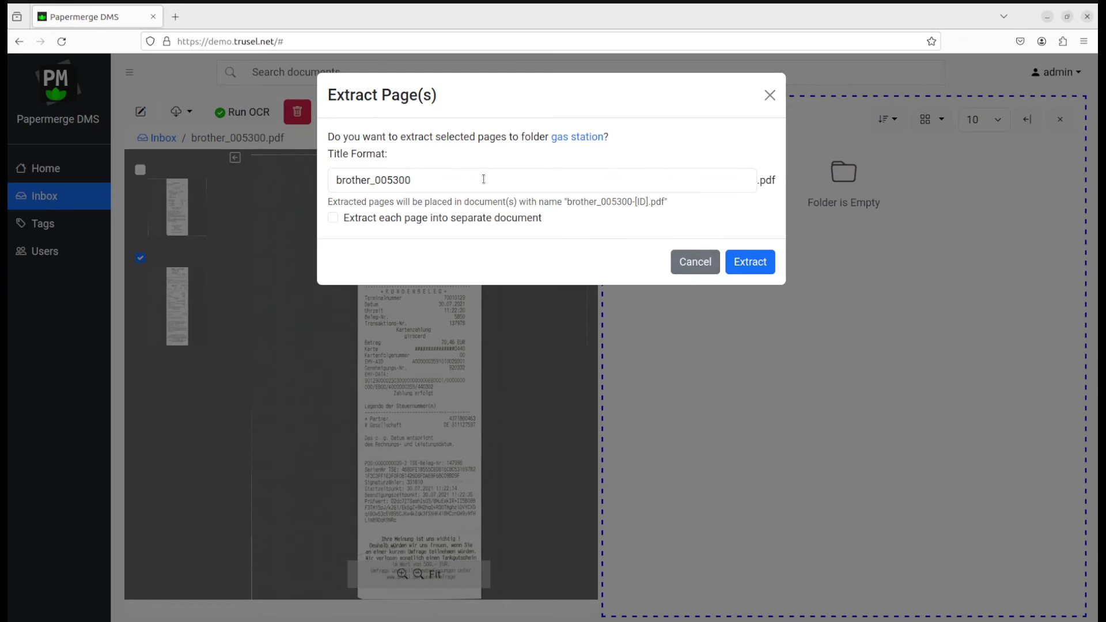
pyautogui.click(751, 261)
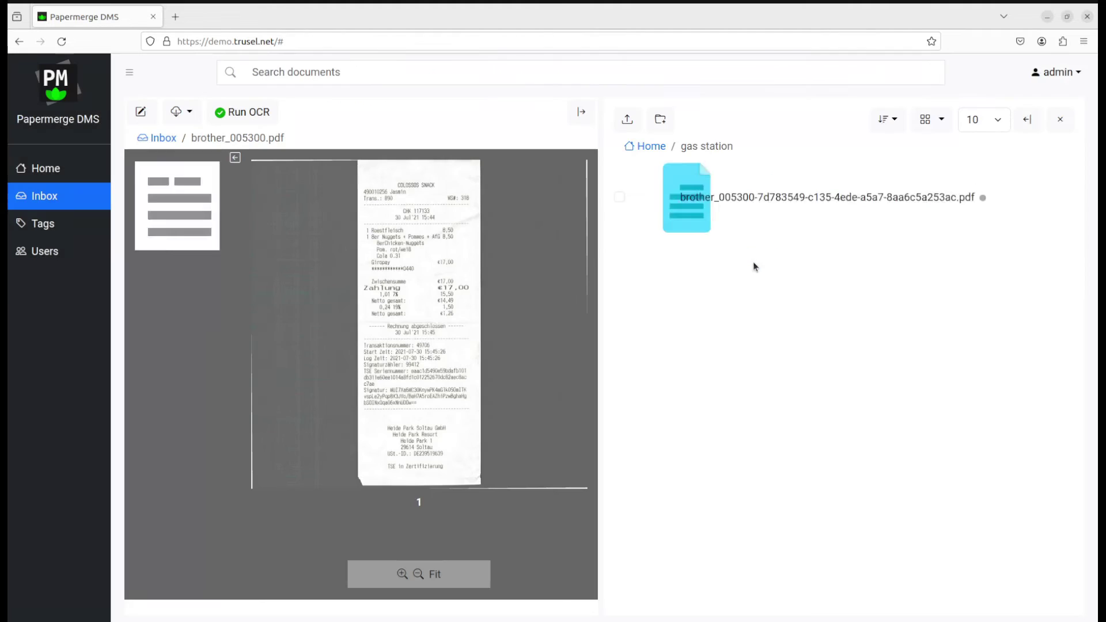
pyautogui.click(701, 179)
pyautogui.click(705, 141)
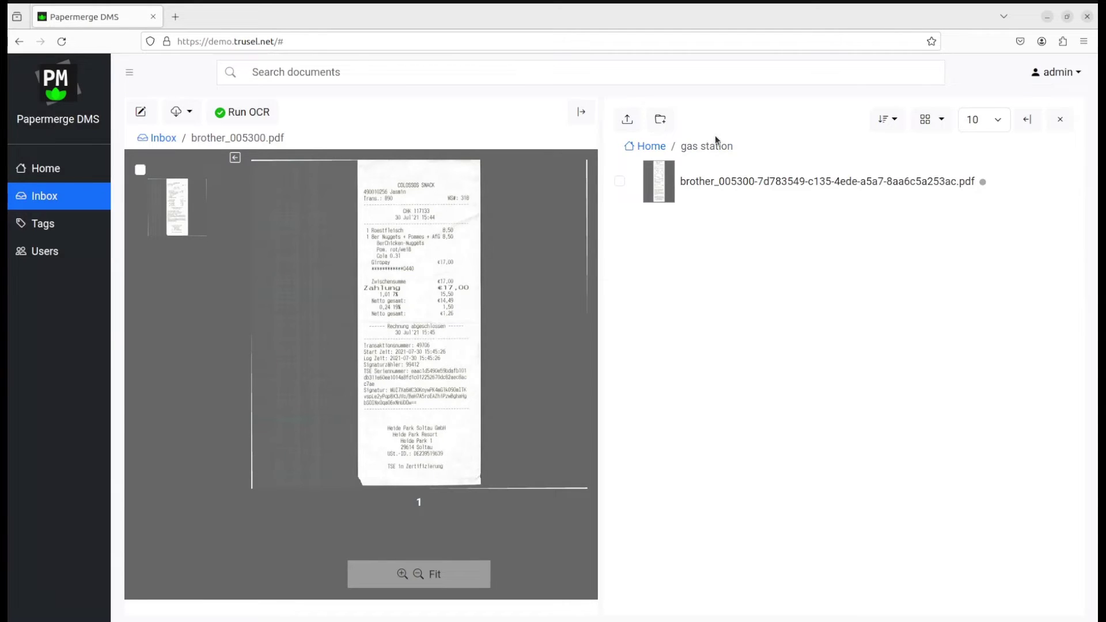
# Step: Create an 'etc' folder at the top level and enter it
pyautogui.click(651, 146)
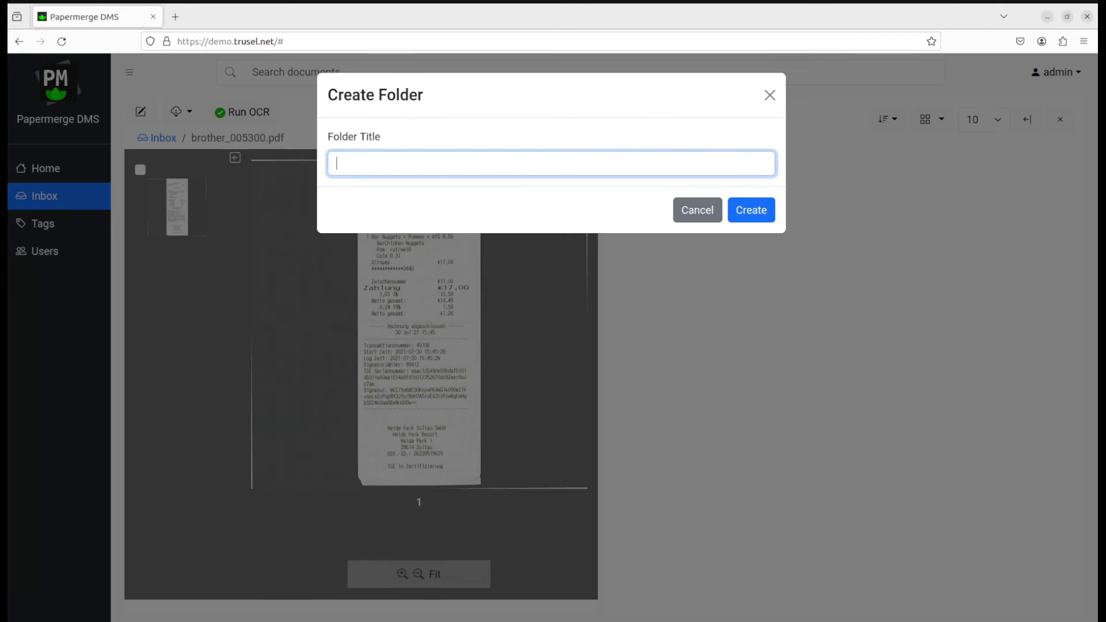
pyautogui.write('etc')
pyautogui.click(758, 211)
pyautogui.click(681, 178)
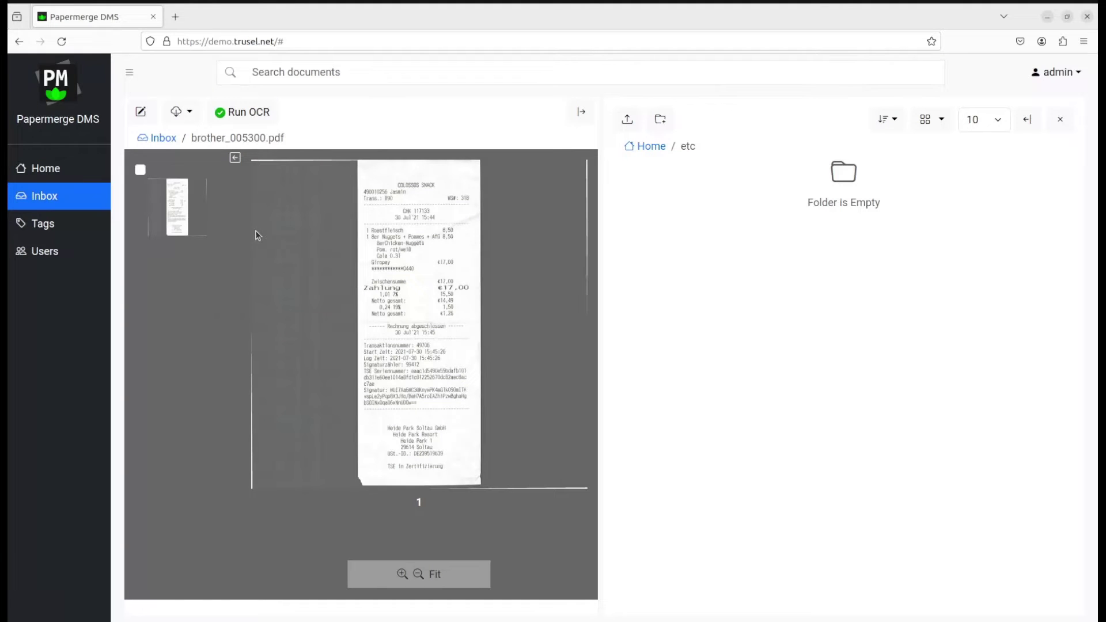
# Step: Move the remaining brother_005300.pdf document into the etc folder via Move Document
pyautogui.rightClick(291, 216)
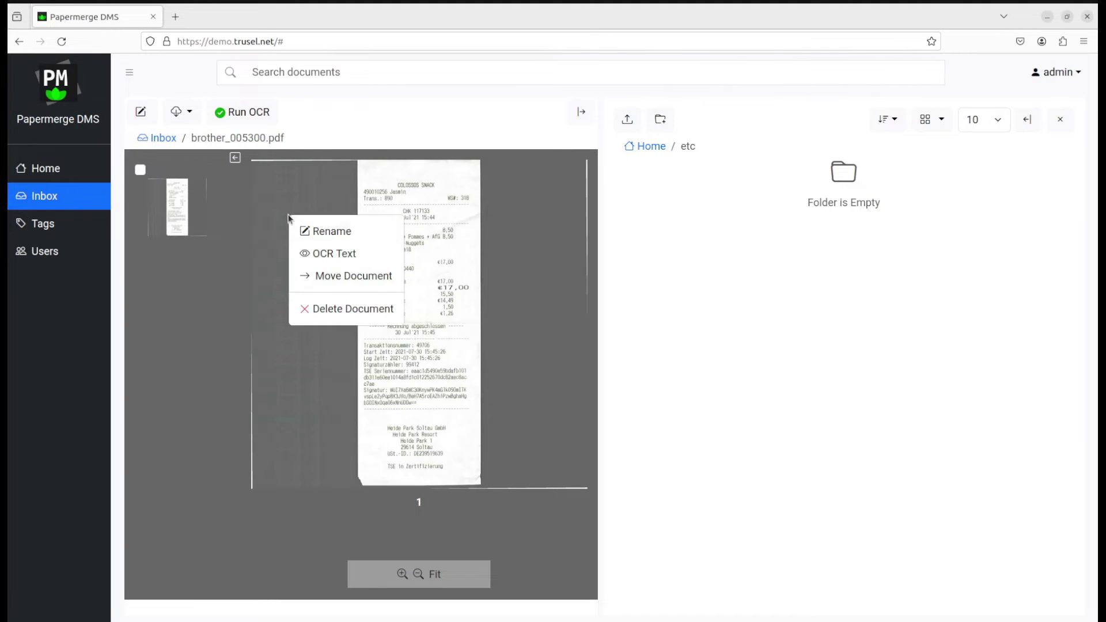
pyautogui.click(316, 275)
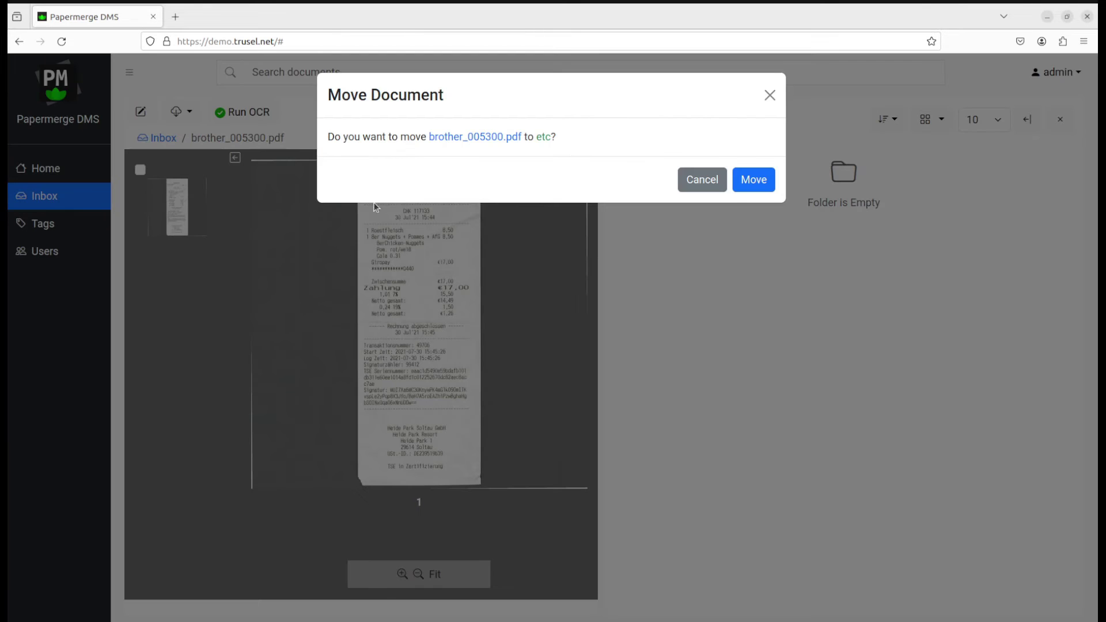
pyautogui.click(759, 184)
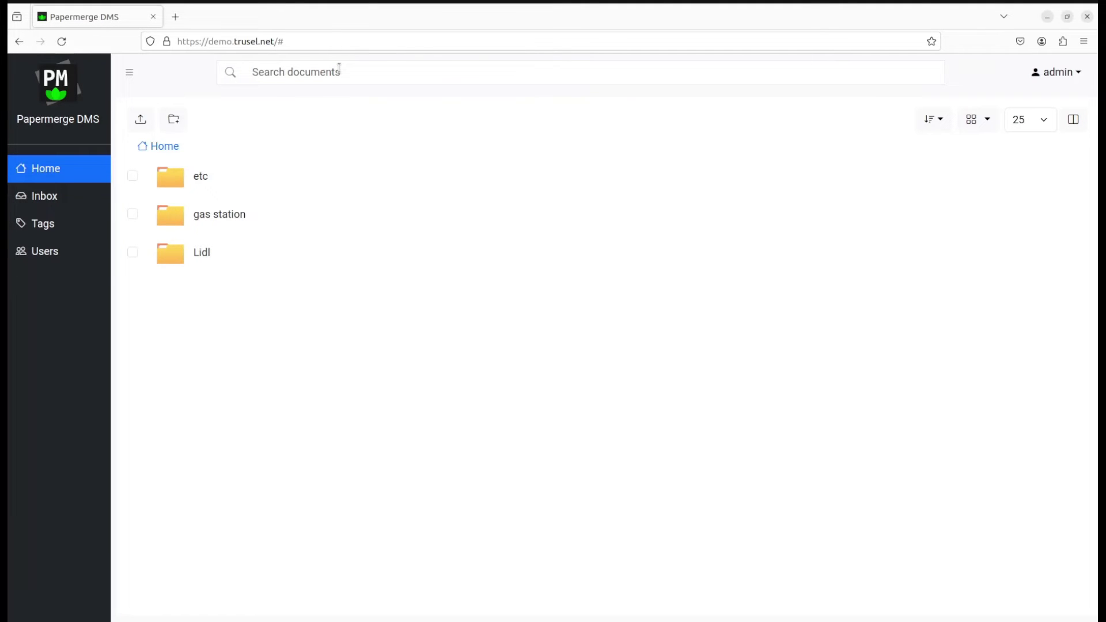
# Step: Run a full-text search for 'pizza' across all documents
pyautogui.click(339, 69)
pyautogui.write('pizza')
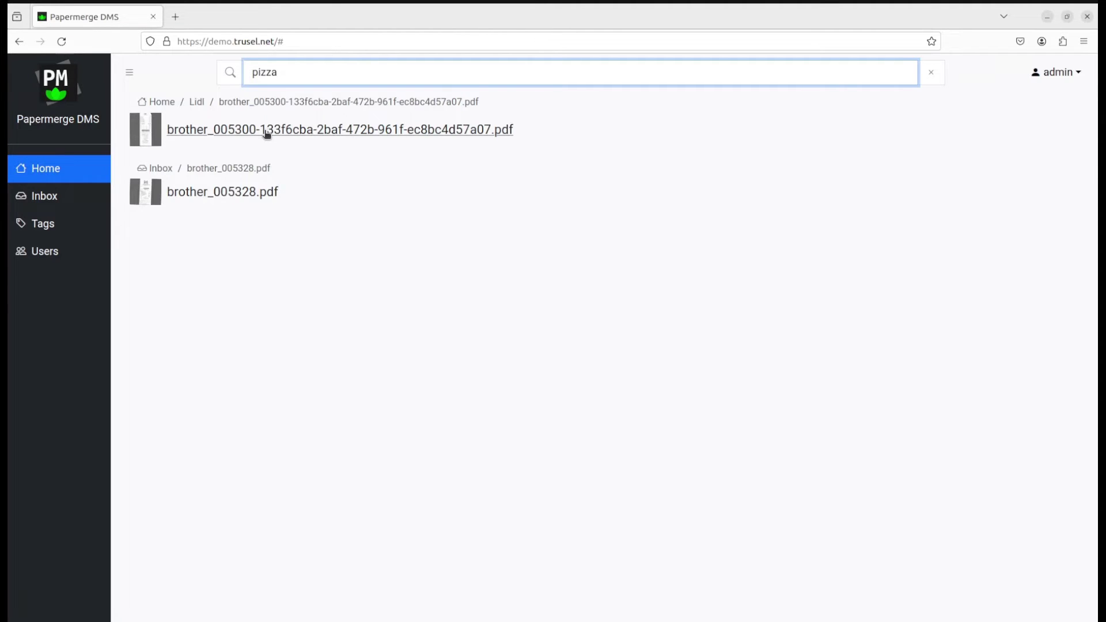
# Step: View the Lidl result's OCR text and highlight Pizza Speciale in it
pyautogui.click(266, 131)
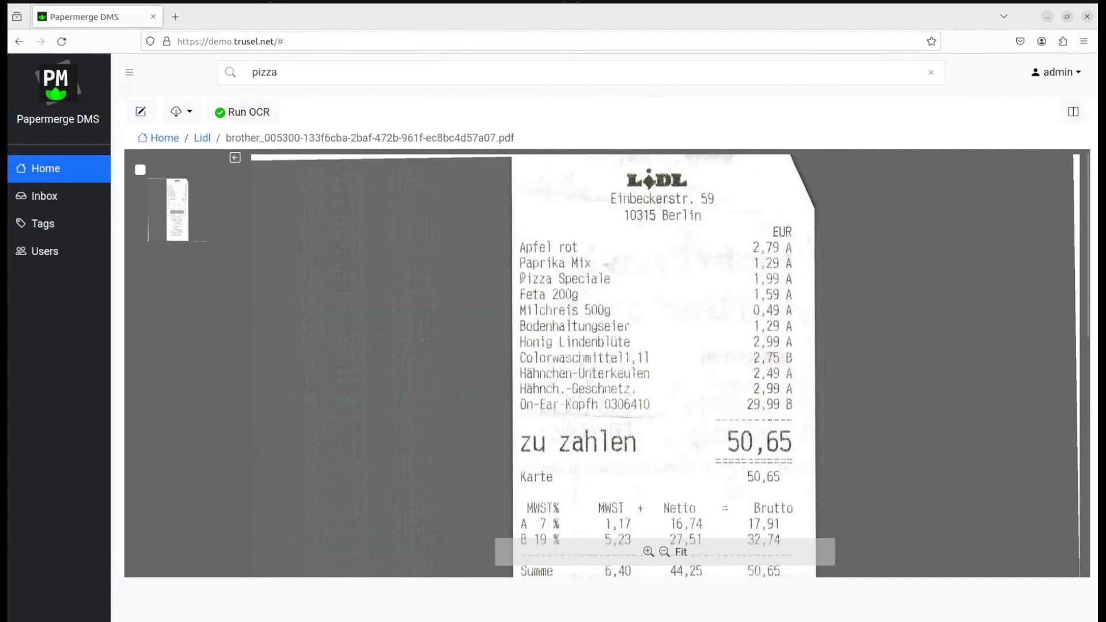
pyautogui.moveTo(522, 278); pyautogui.dragTo(553, 284)
pyautogui.rightClick(433, 271)
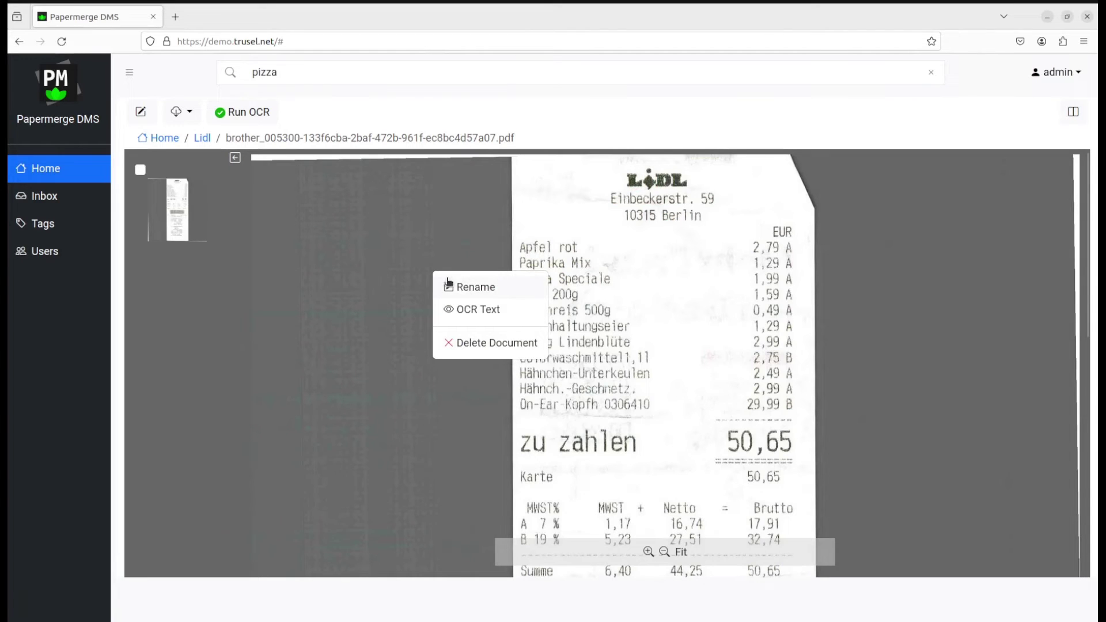
pyautogui.click(478, 309)
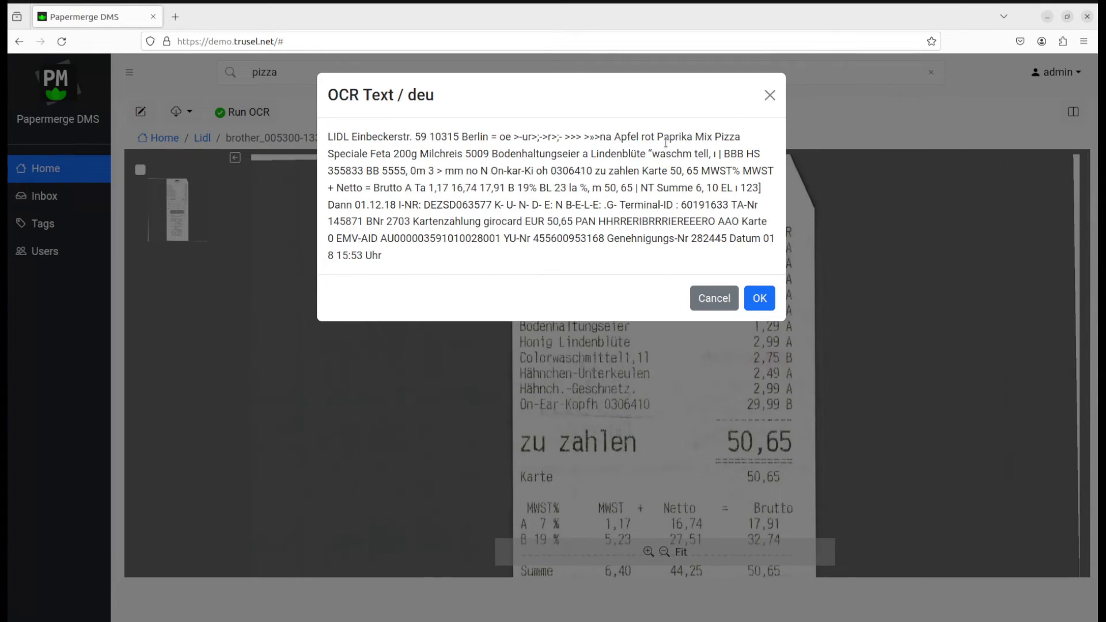
pyautogui.moveTo(715, 137)
pyautogui.mouseDown()
pyautogui.moveTo(363, 154)
pyautogui.moveTo(371, 162)
pyautogui.mouseUp()
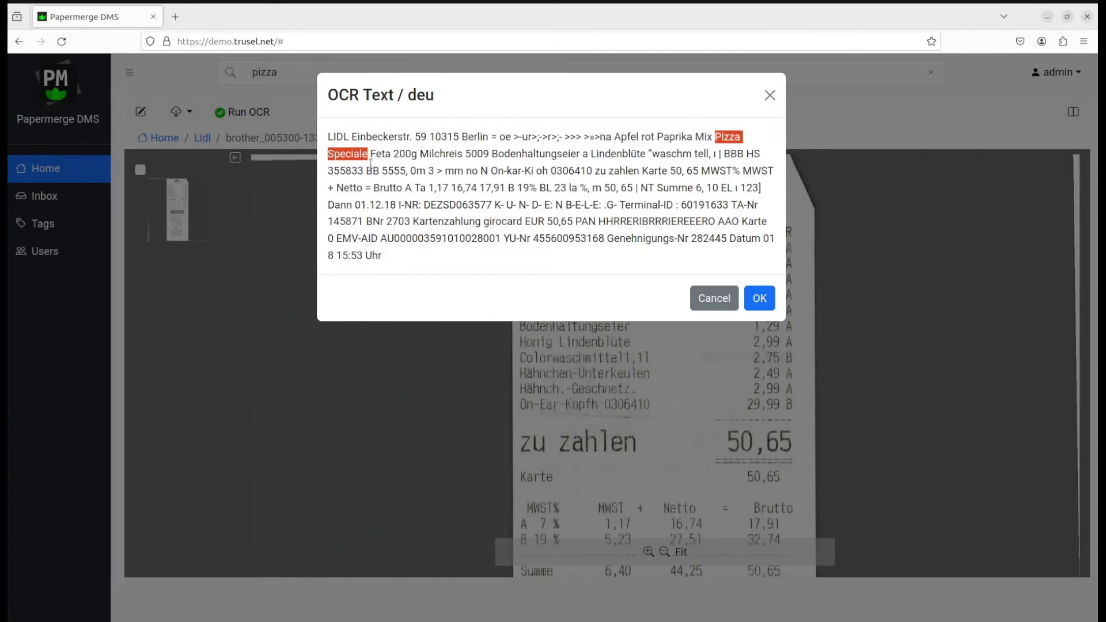
pyautogui.click(749, 304)
# Step: Rerun the pizza search to list the results again
pyautogui.click(327, 72)
pyautogui.press('Return')
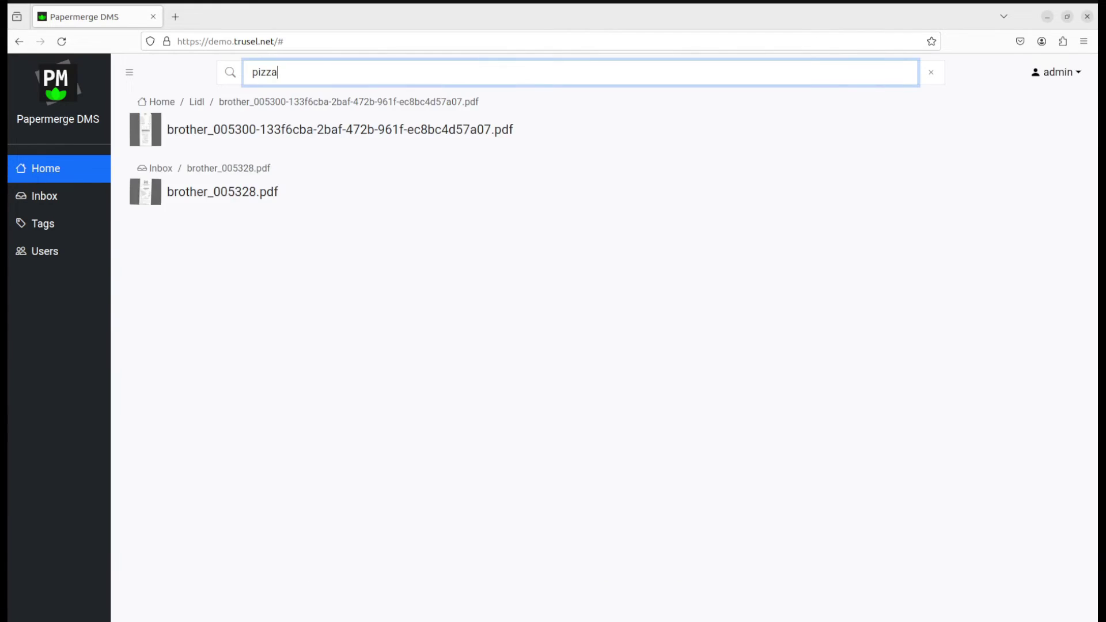
# Step: View brother_005328.pdf from the pizza results, the receipt listing Pizza Salami
pyautogui.click(197, 194)
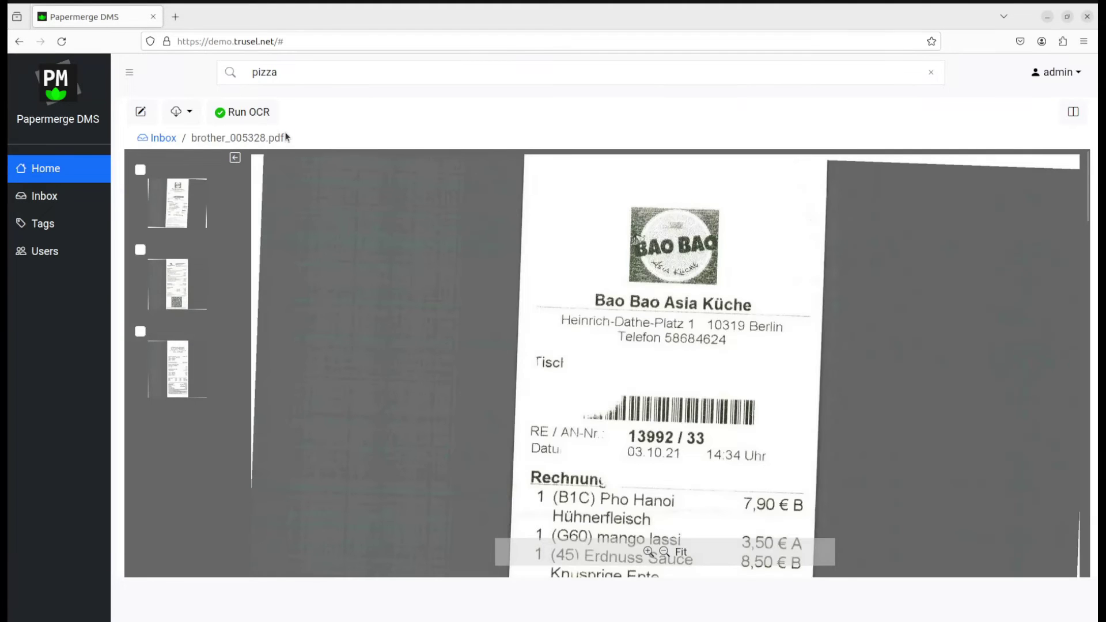
pyautogui.scroll(-5, 467, 314)
pyautogui.scroll(1, 498, 310)
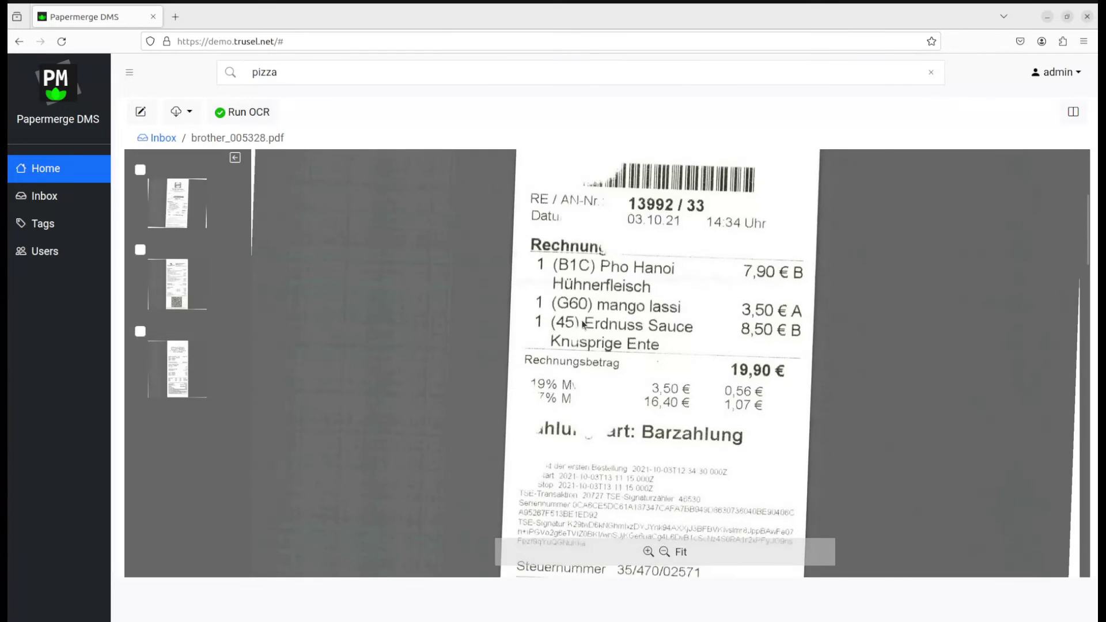
pyautogui.scroll(-3, 578, 319)
pyautogui.scroll(-4, 578, 319)
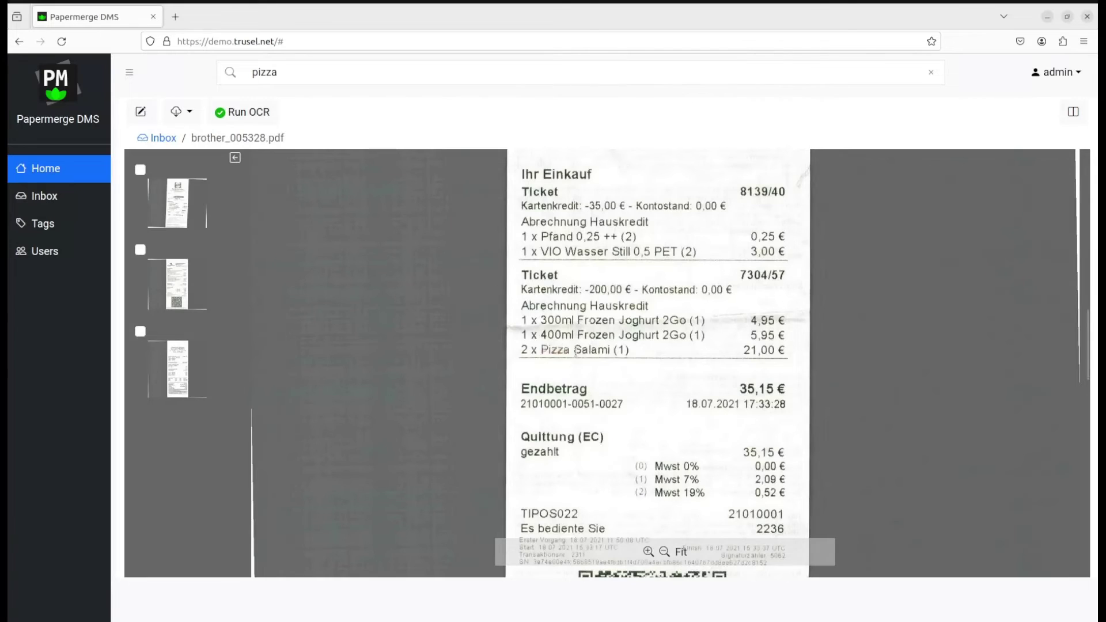
# Step: Search 'pizza AND salami', then change the query to 'pizza AND speciale'
pyautogui.click(314, 74)
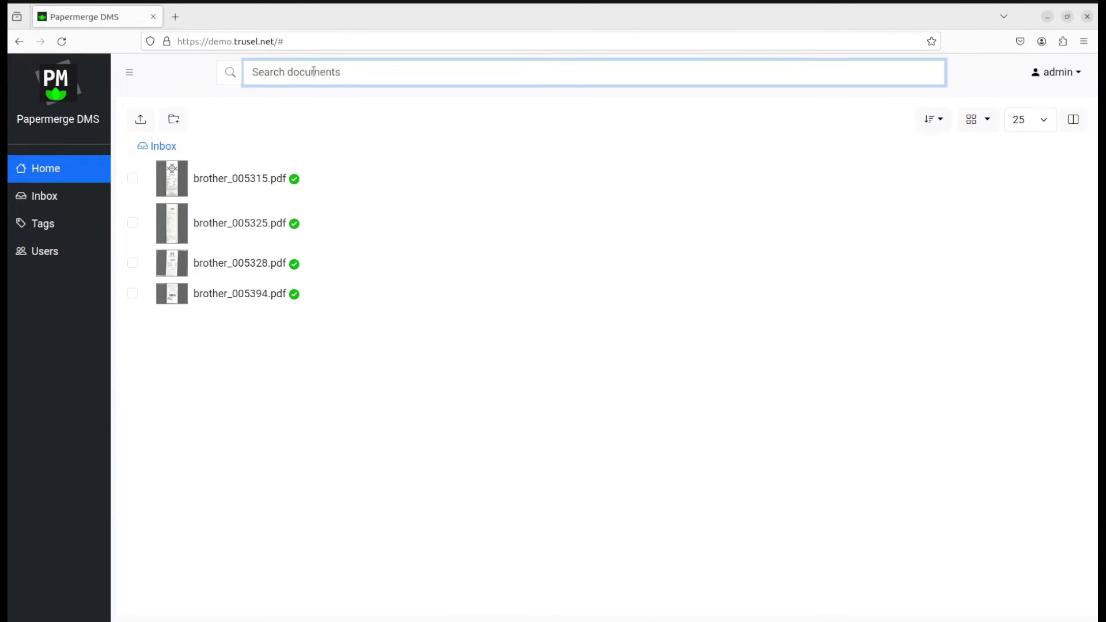
pyautogui.write('pizza AND salami')
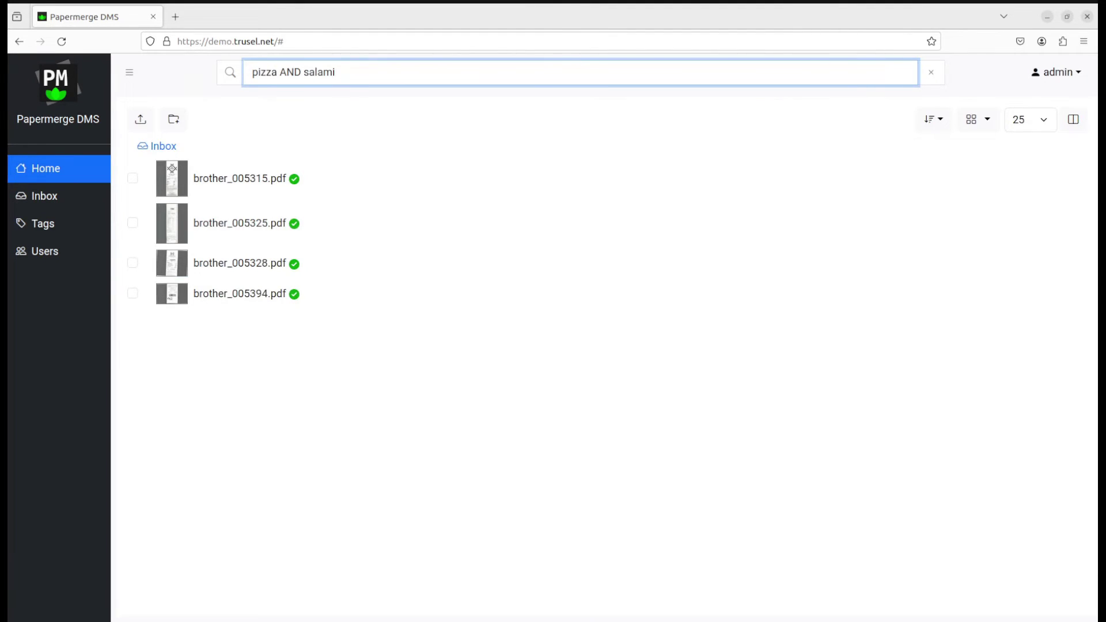
pyautogui.press('Return')
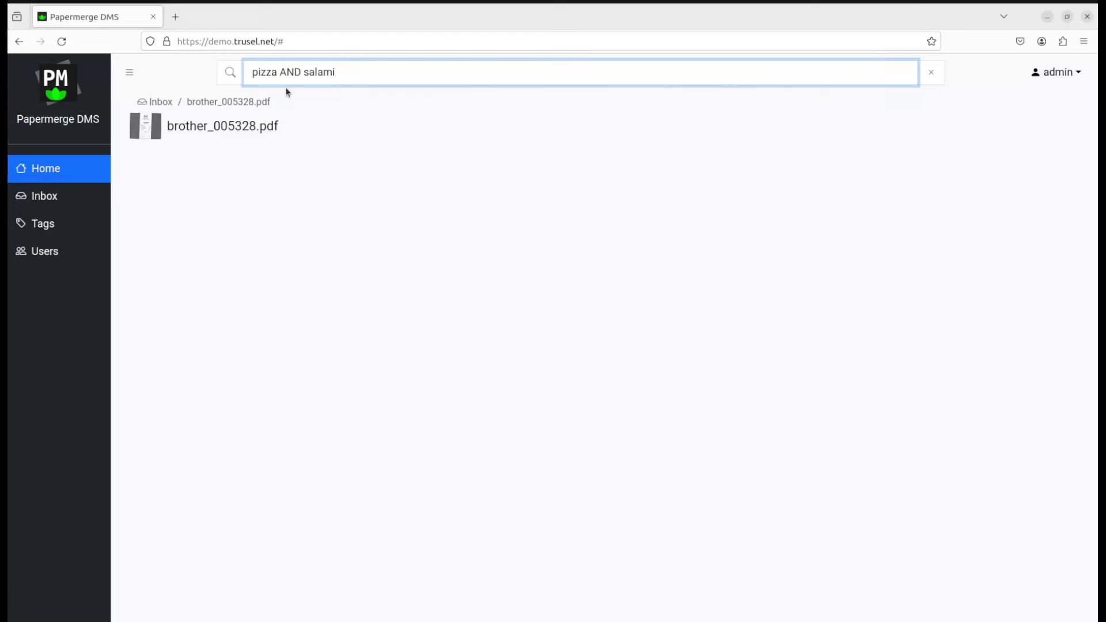
pyautogui.doubleClick(319, 73)
pyautogui.press('BackSpace')
pyautogui.write('speciale')
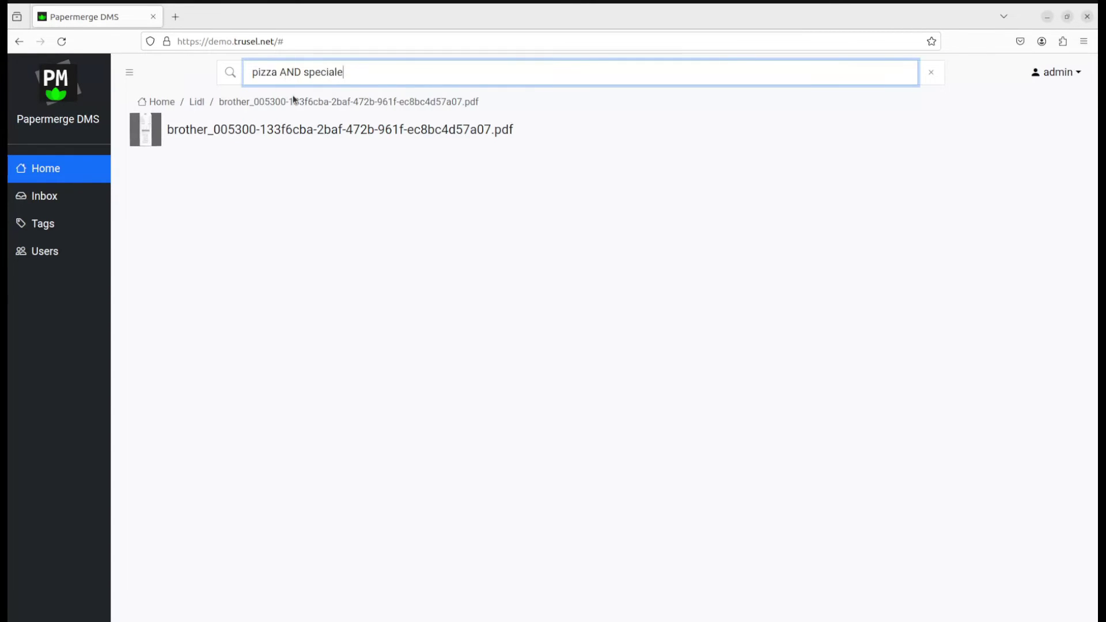
# Step: Open the matching receipt and go to its Lidl folder via the breadcrumb
pyautogui.click(305, 136)
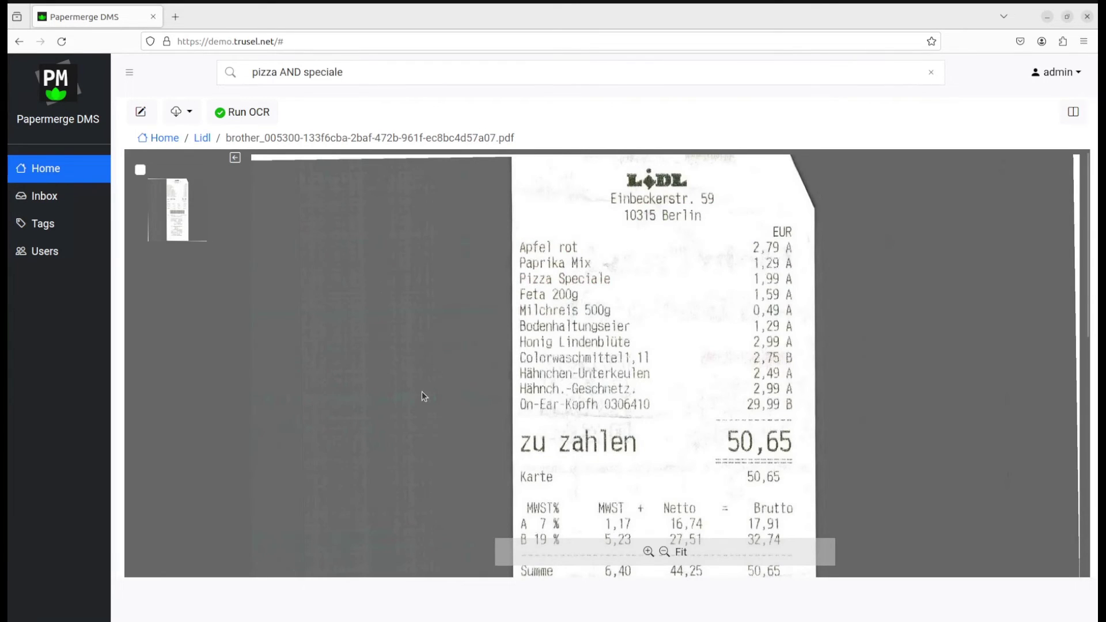
pyautogui.click(201, 137)
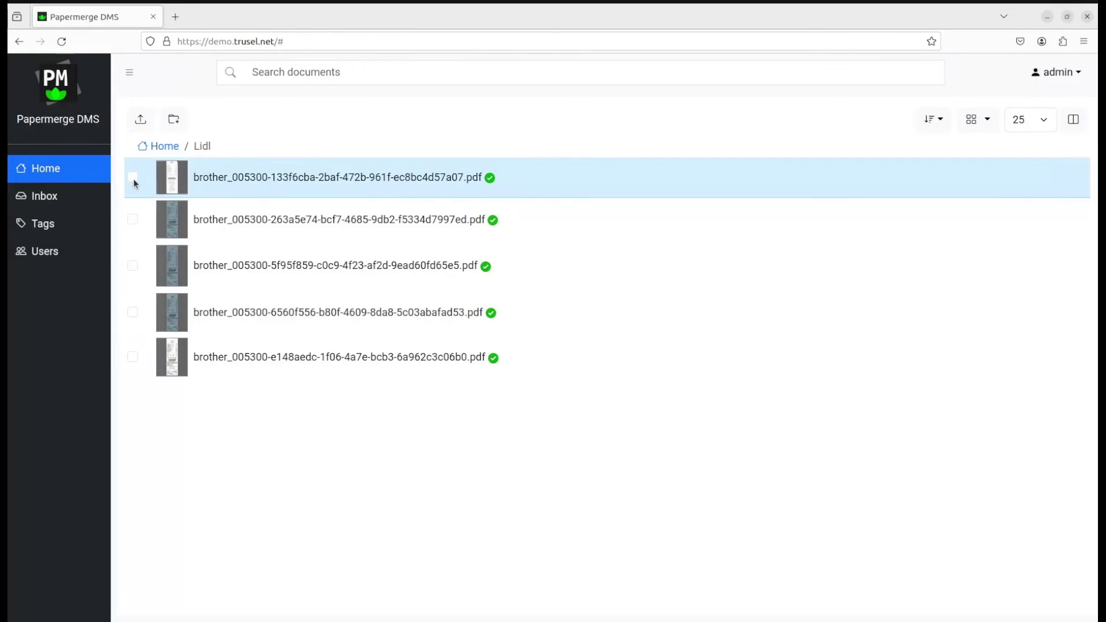
# Step: Tag the first Lidl receipt with a new 'important' tag and submit
pyautogui.click(133, 178)
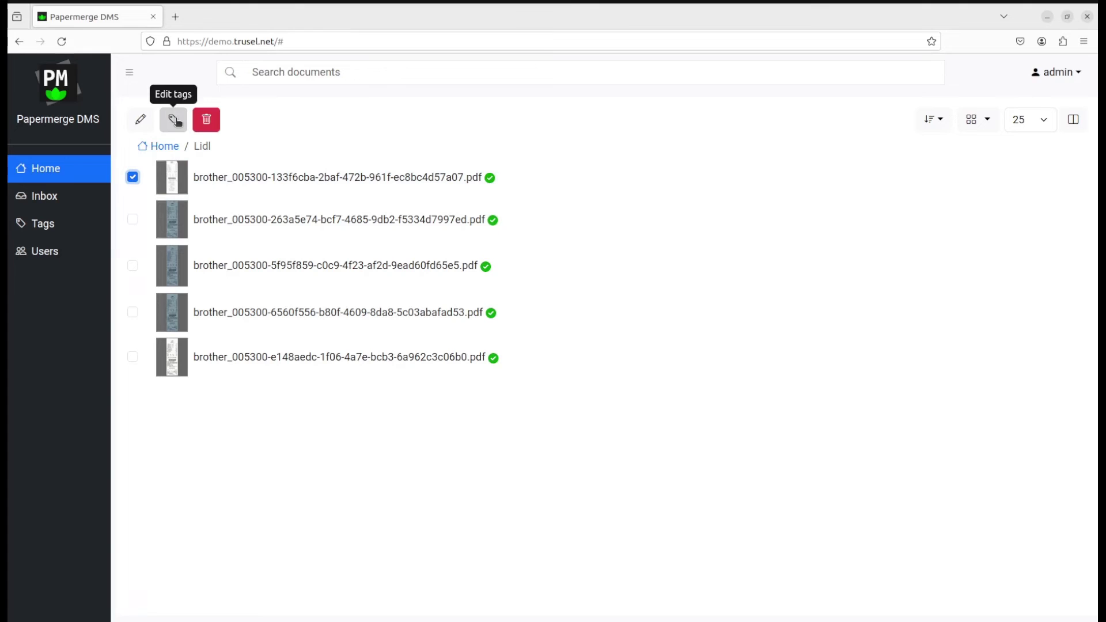
pyautogui.click(173, 120)
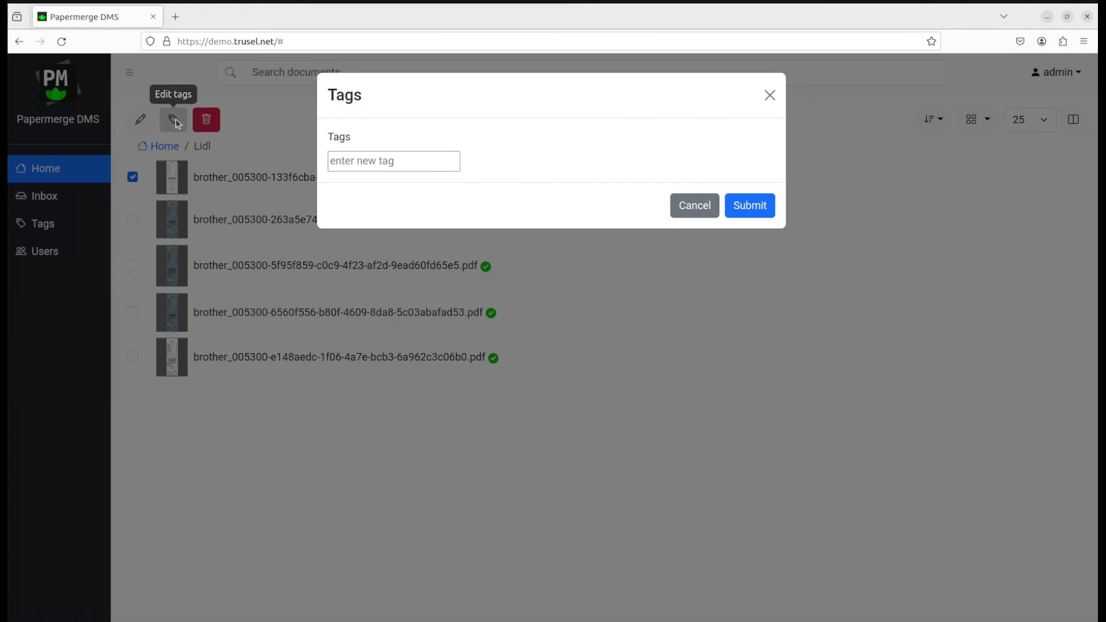
pyautogui.click(379, 161)
pyautogui.write('impoer')
pyautogui.press('BackSpace')
pyautogui.write('r')
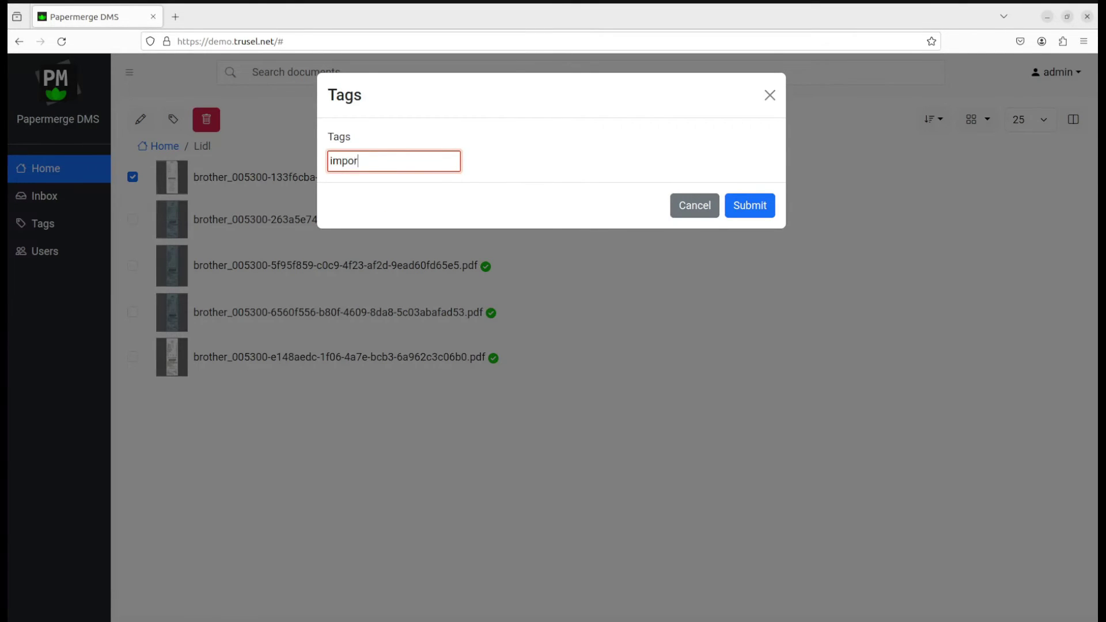
pyautogui.write('t')
pyautogui.write('ant')
pyautogui.press('Return')
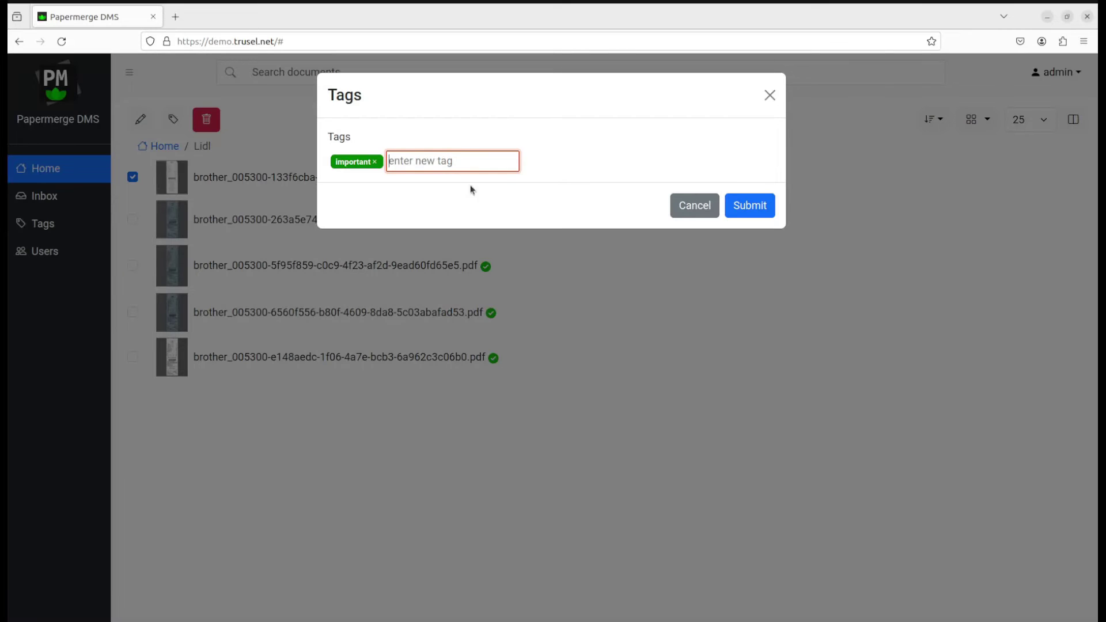
pyautogui.click(751, 205)
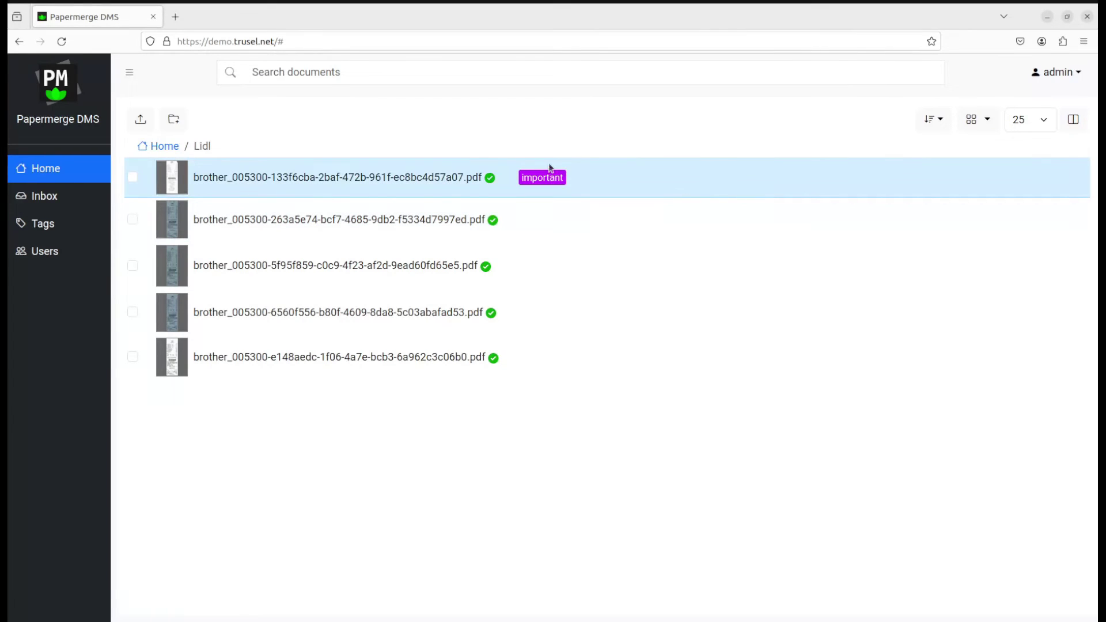
# Step: Tag the last Lidl receipt 'important' as well and submit
pyautogui.click(132, 357)
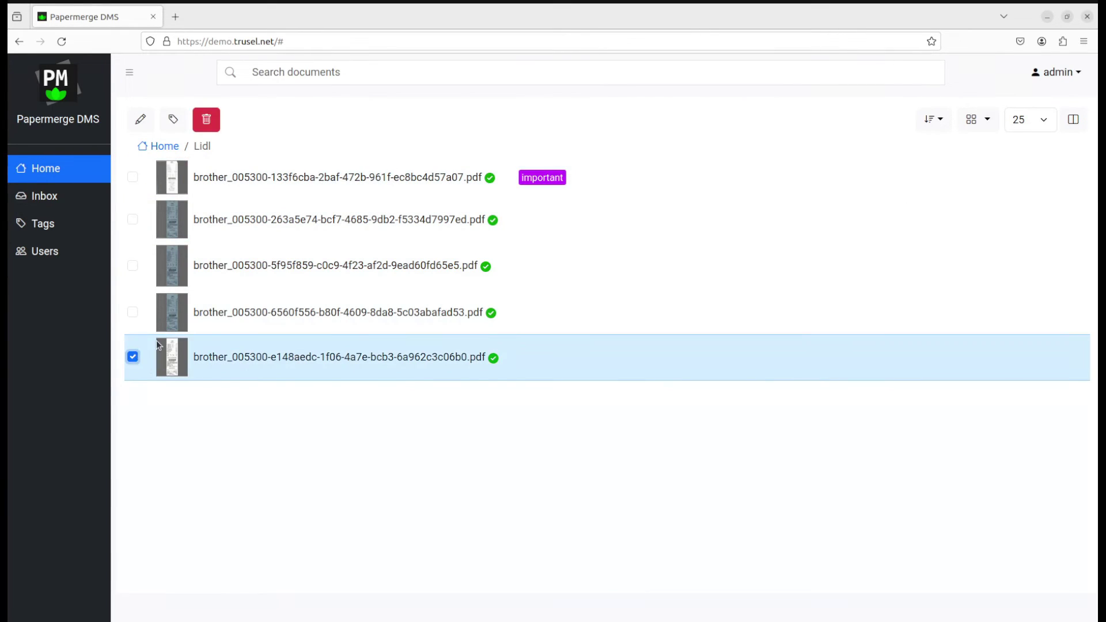
pyautogui.click(174, 120)
pyautogui.click(374, 164)
pyautogui.write('import')
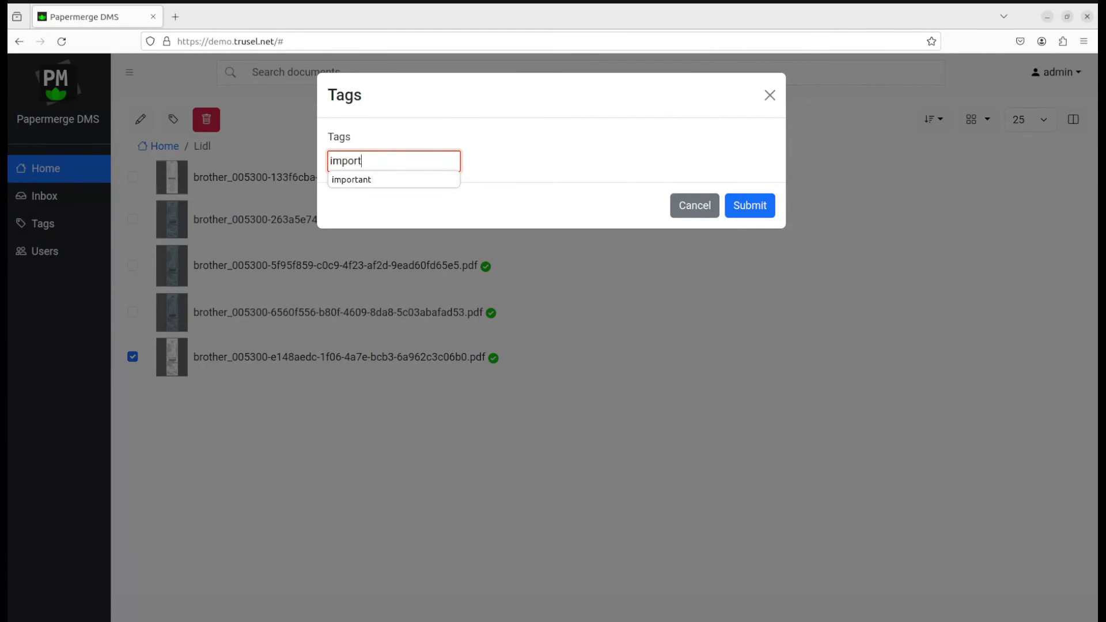
pyautogui.write('ant')
pyautogui.press('Return')
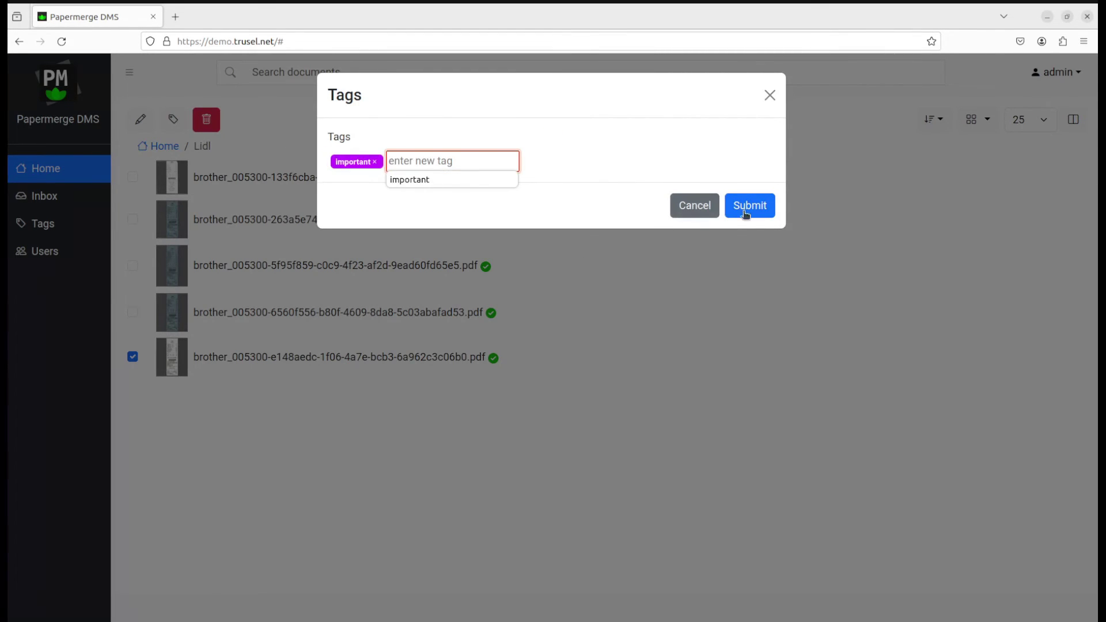
pyautogui.click(746, 205)
# Step: Return to Home and start a 'tags:' query in the search bar
pyautogui.click(164, 145)
pyautogui.click(307, 71)
pyautogui.write('tags:')
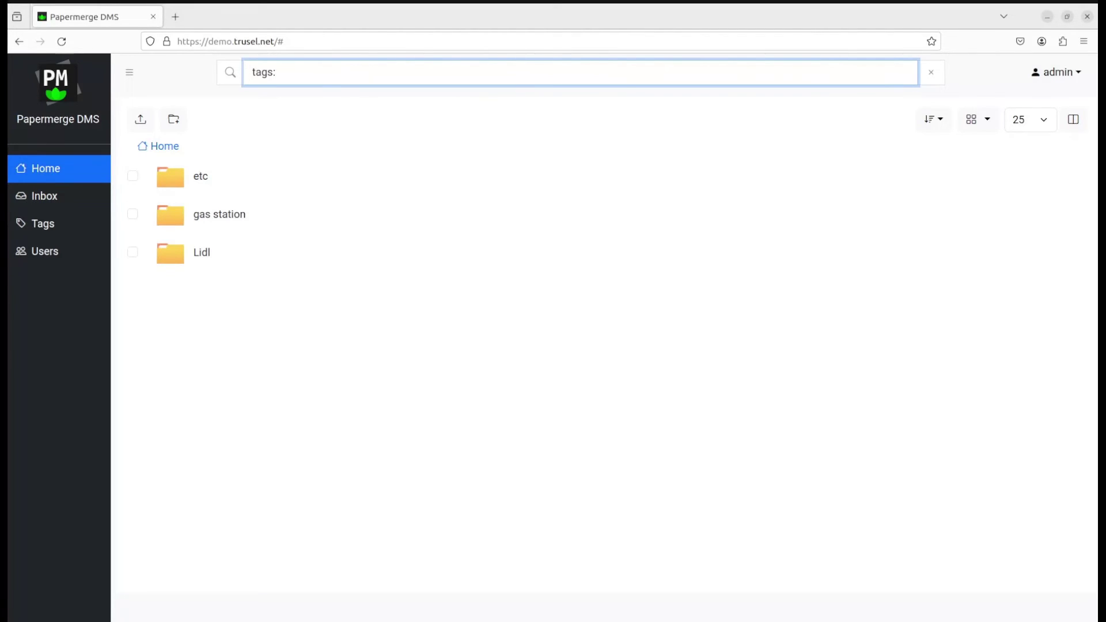
pyautogui.write('important')
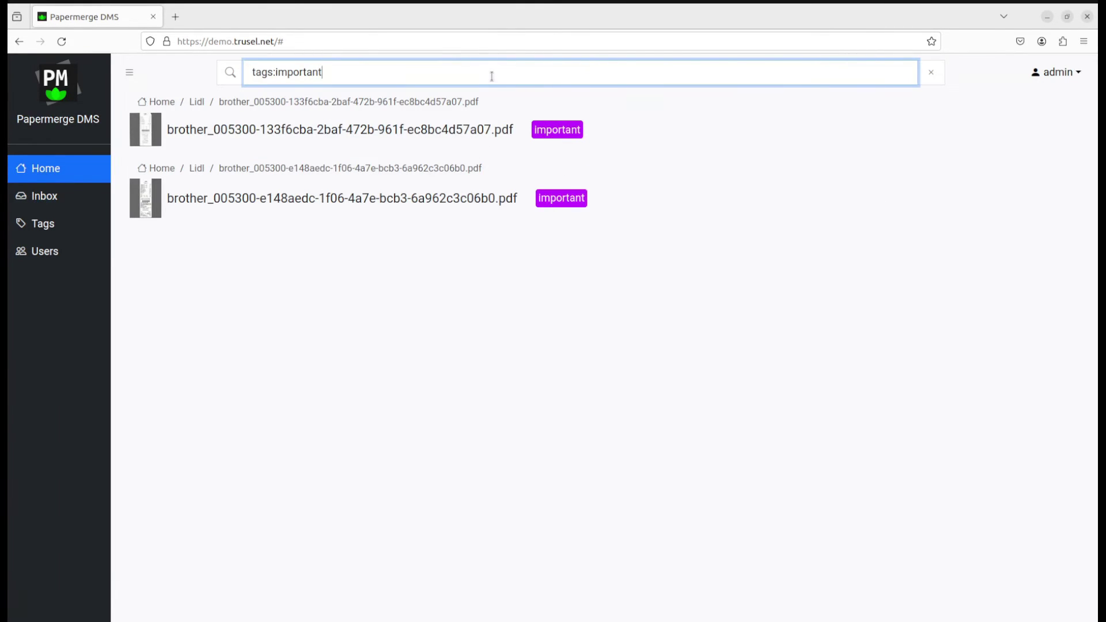
# Step: Search 'tags:important', narrow it to 'pizza AND tags:important', then clear the search
pyautogui.press('Home')
pyautogui.write('pizza a')
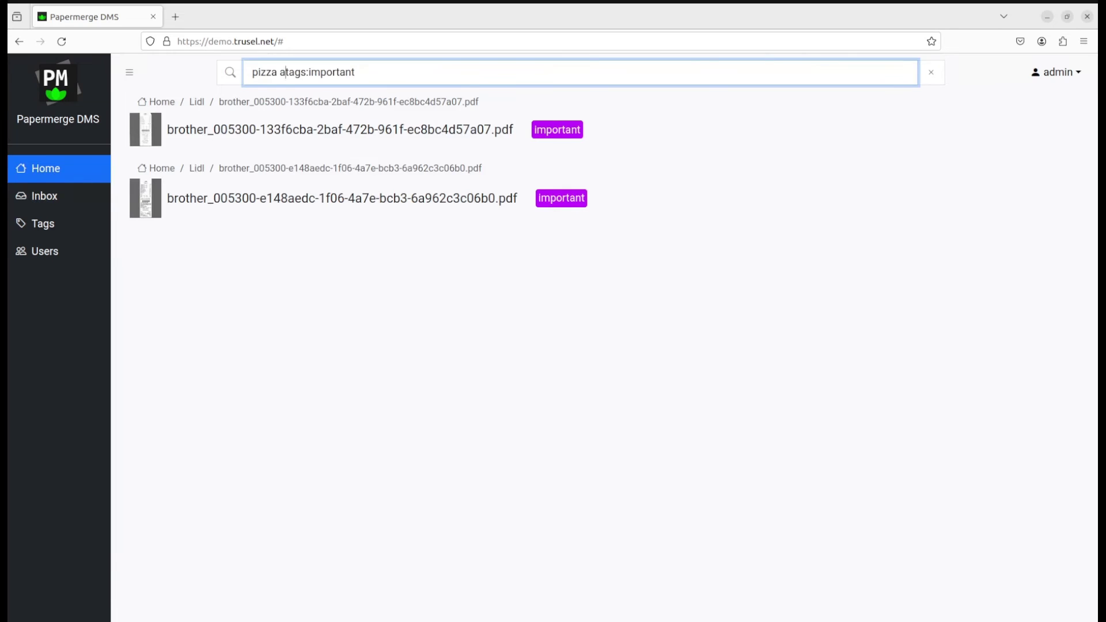
pyautogui.write('nd')
pyautogui.press('BackSpace')
pyautogui.press('BackSpace')
pyautogui.press('BackSpace')
pyautogui.write('AND')
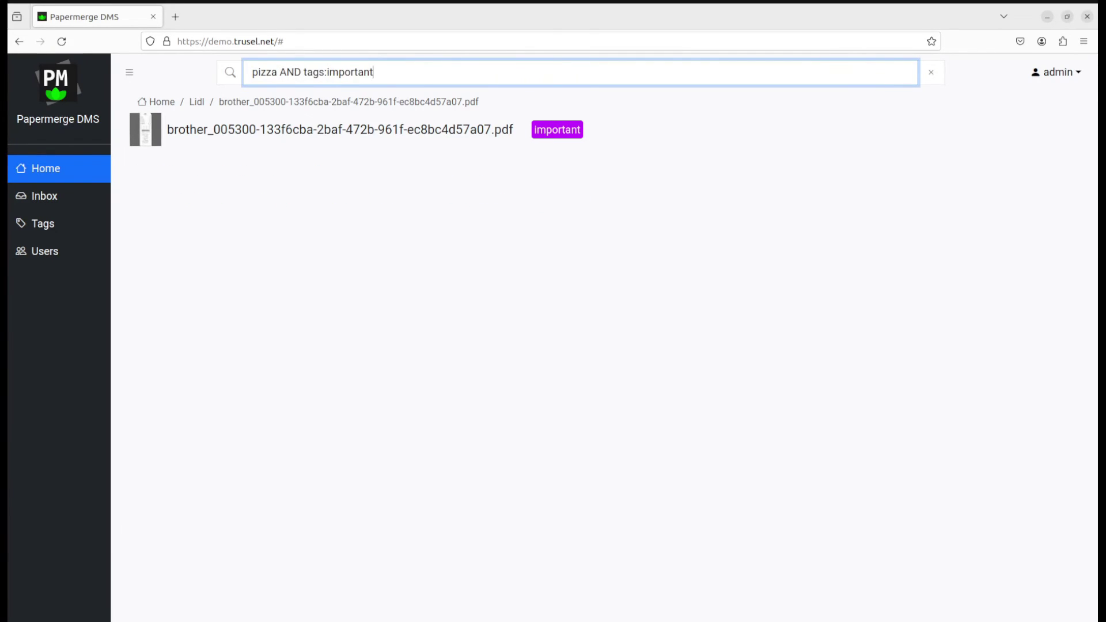
pyautogui.press('Escape')
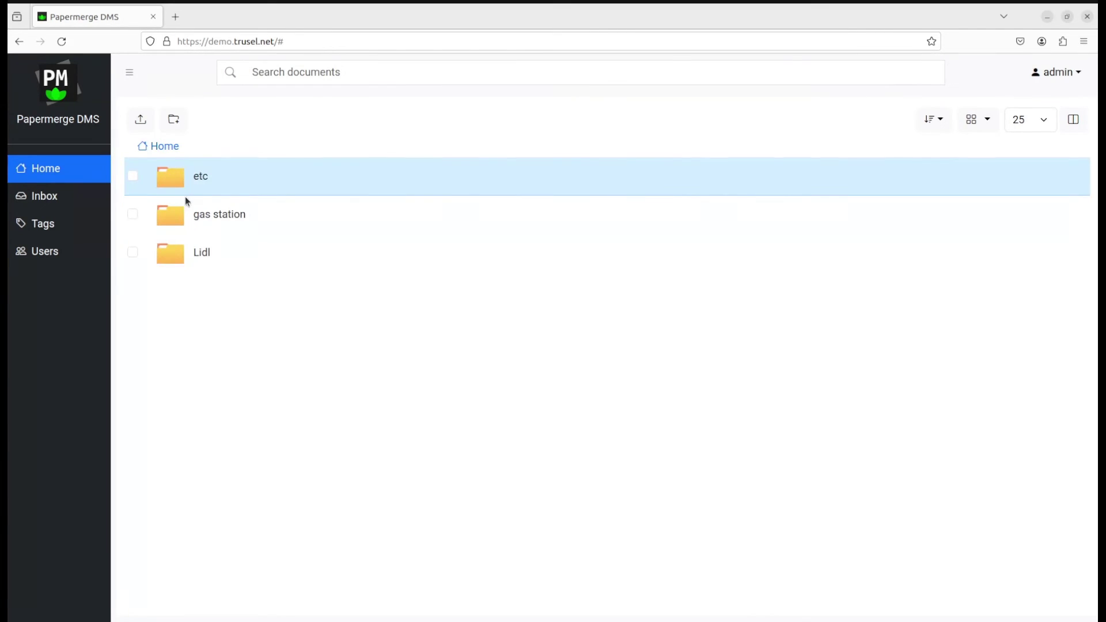
# Step: Tag the gas station folder 'important' and search 'tags:important' to list tagged items
pyautogui.click(132, 215)
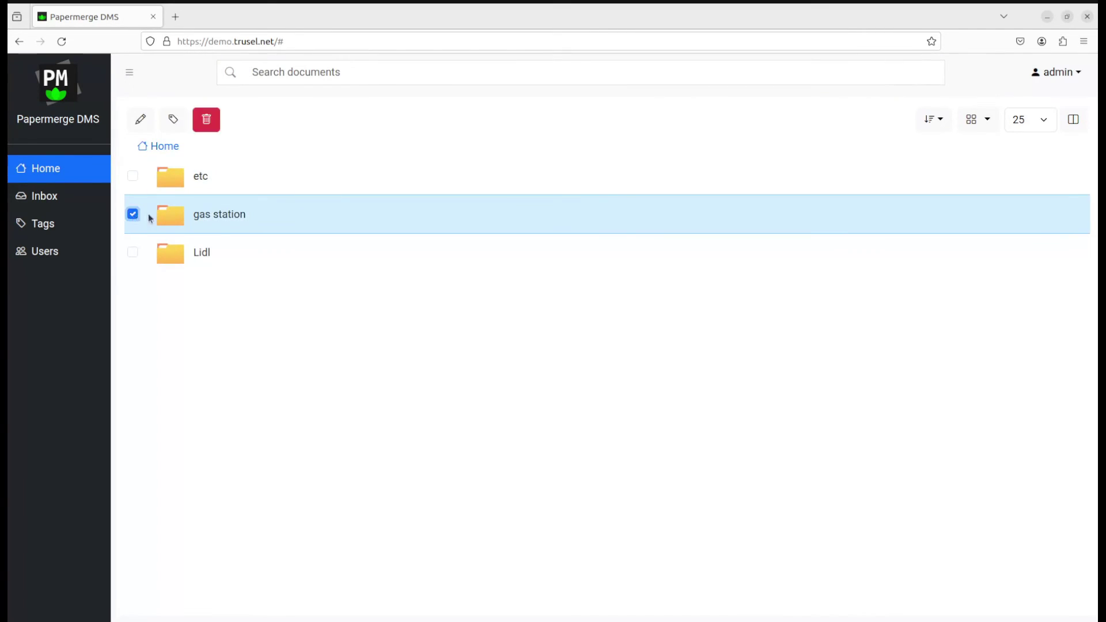
pyautogui.click(173, 121)
pyautogui.click(360, 159)
pyautogui.write('impor')
pyautogui.click(363, 179)
pyautogui.press('Return')
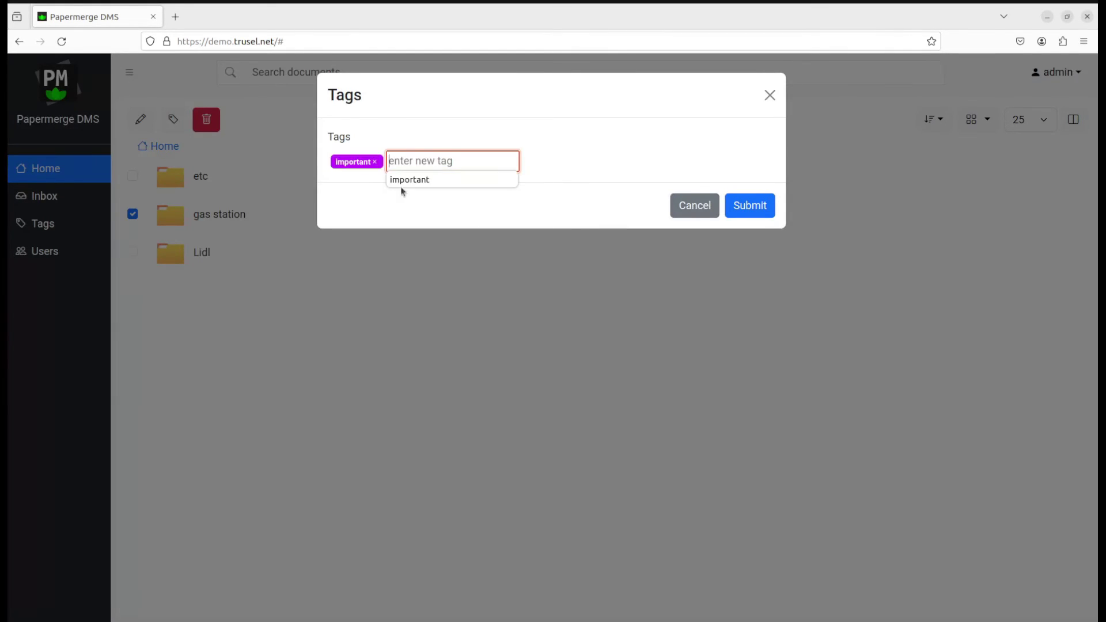
pyautogui.click(762, 211)
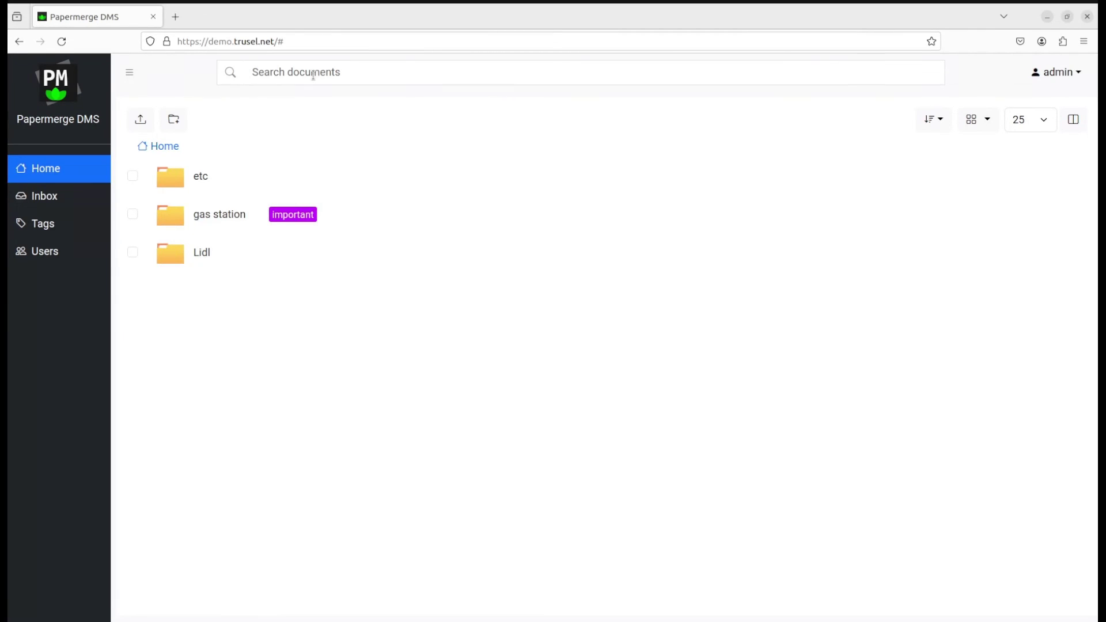
pyautogui.click(313, 74)
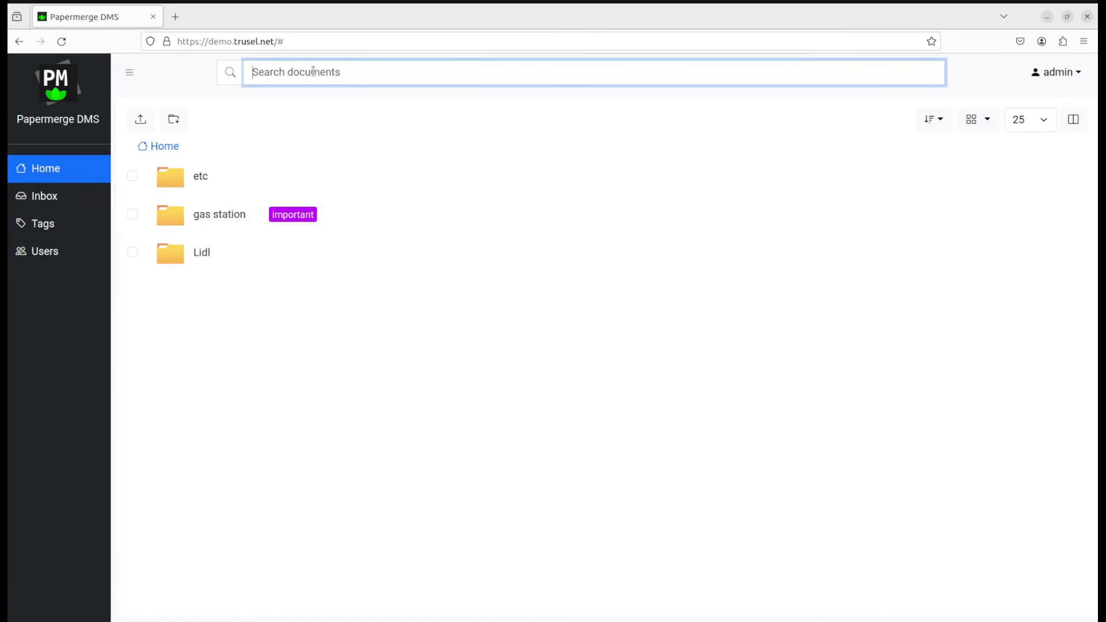
pyautogui.write('tags:')
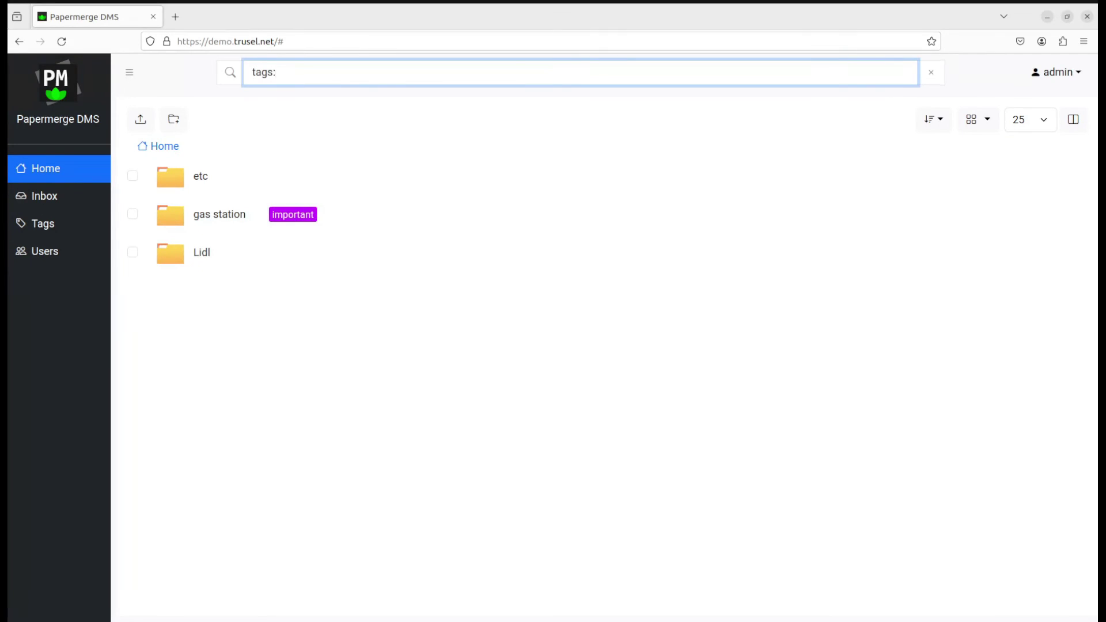
pyautogui.write('important')
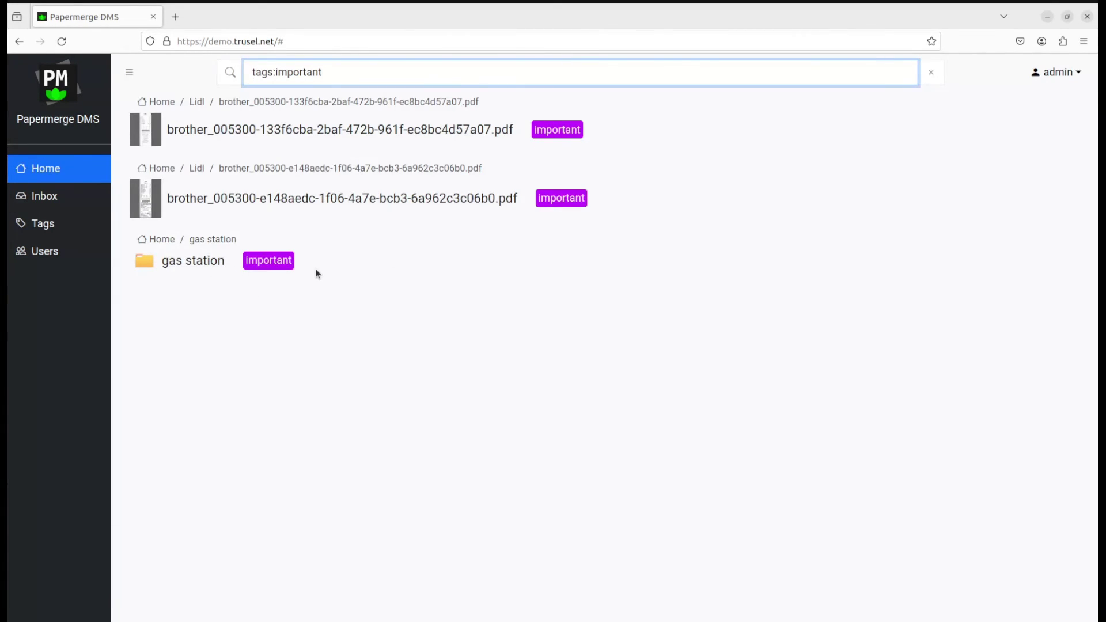
# Step: Edit the 'important' tag to red on the Tags page, save it, and return Home
pyautogui.click(67, 225)
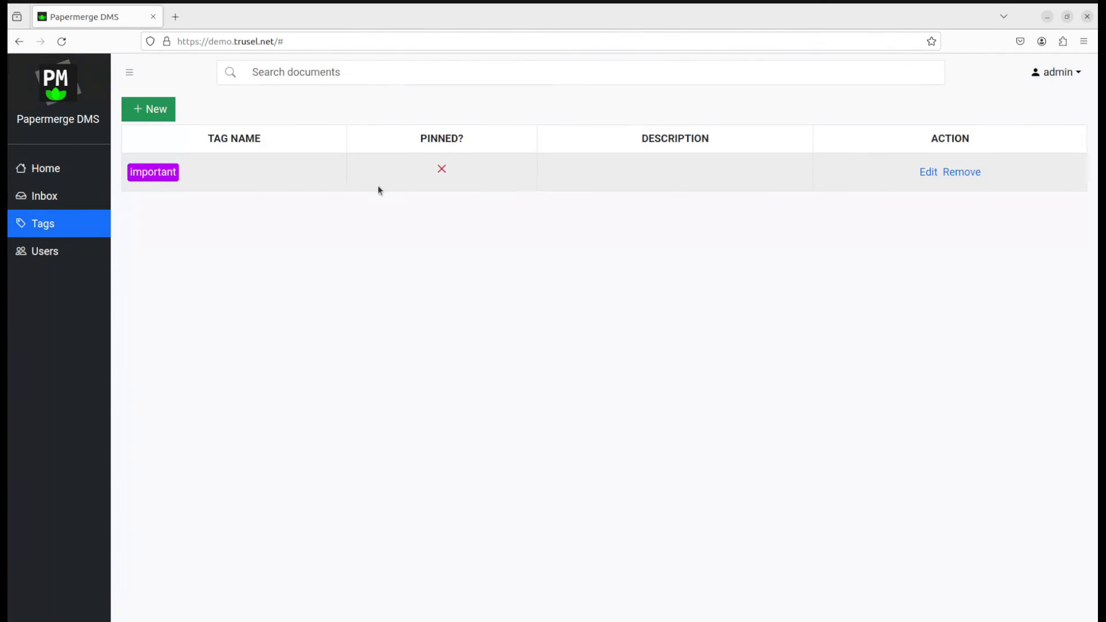
pyautogui.click(927, 173)
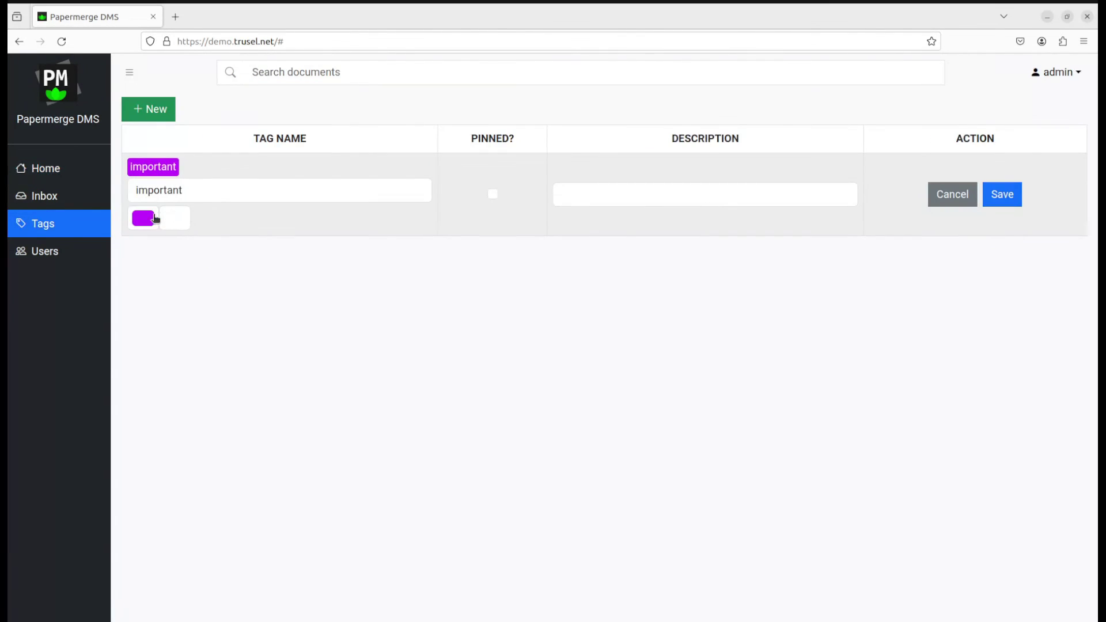
pyautogui.click(144, 219)
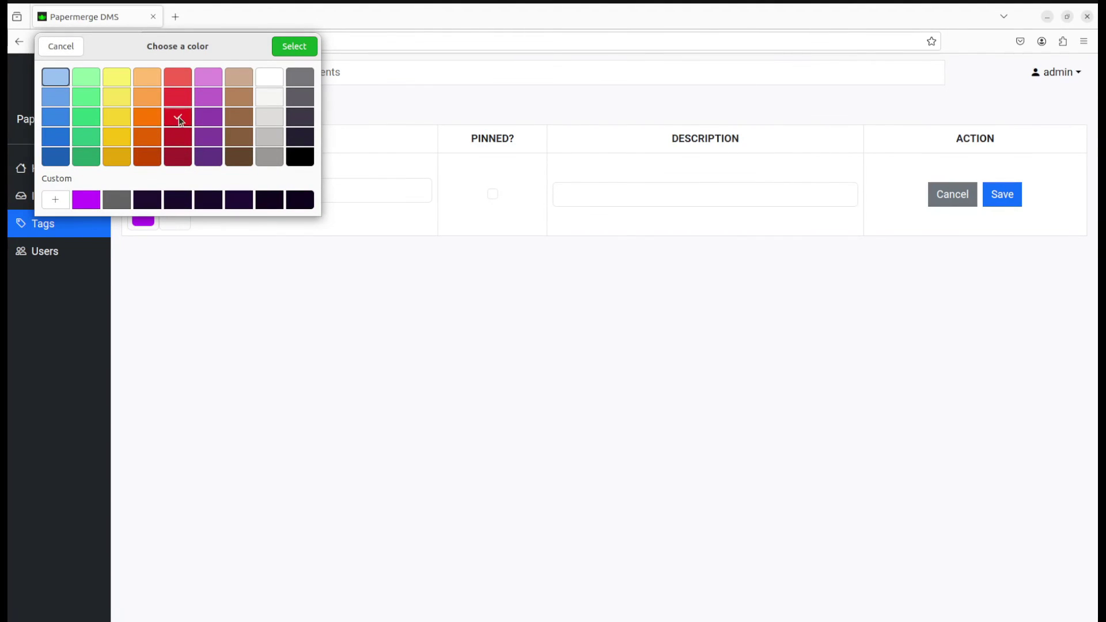
pyautogui.click(292, 49)
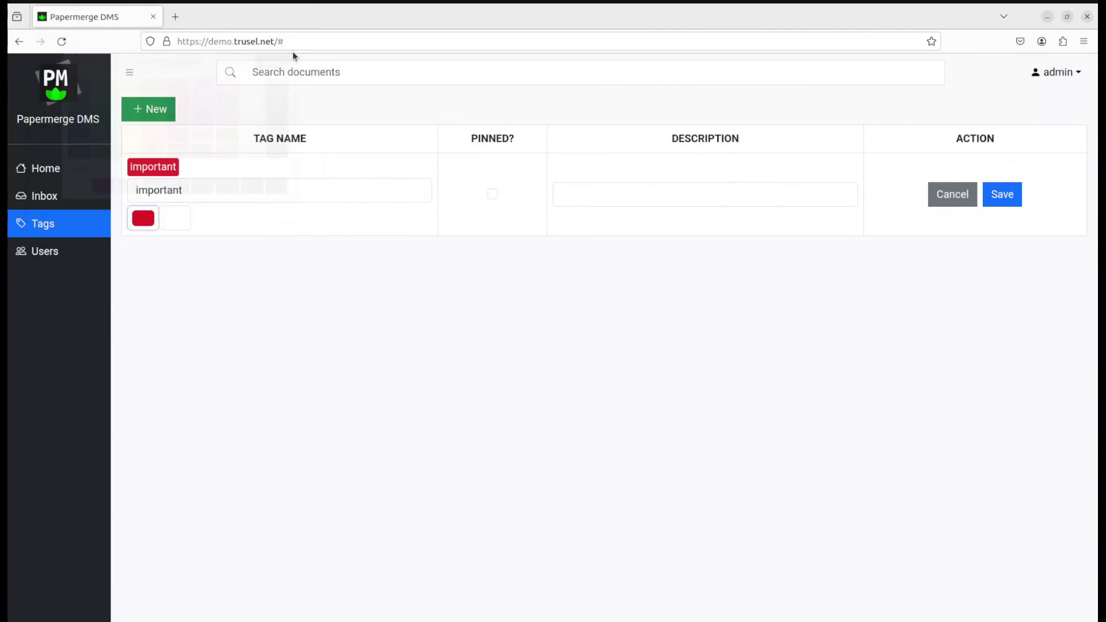
pyautogui.click(994, 195)
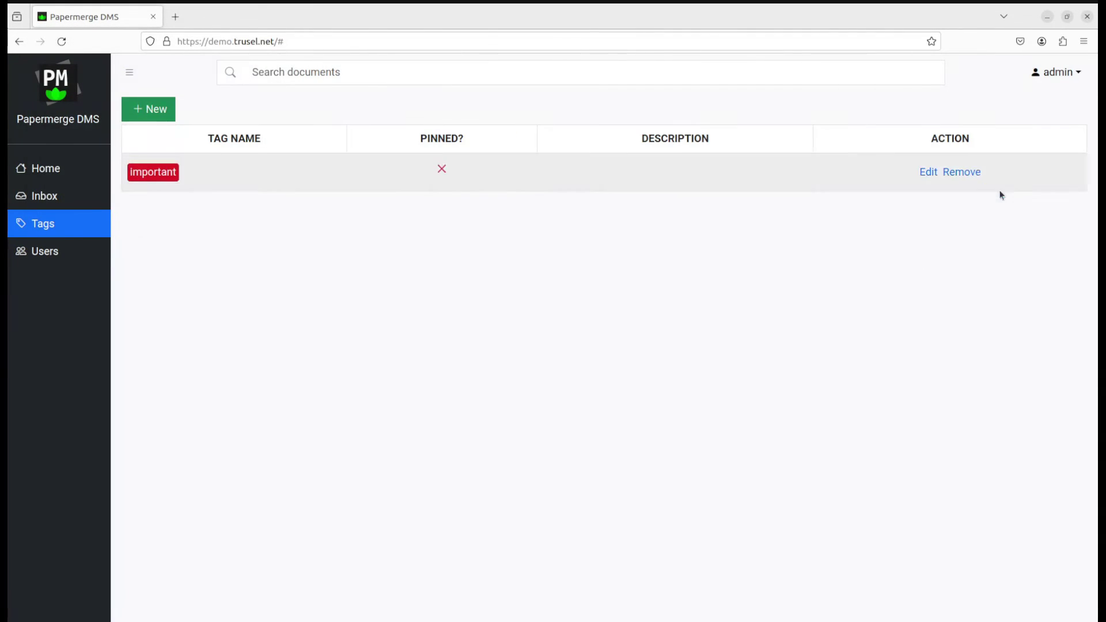
pyautogui.click(62, 171)
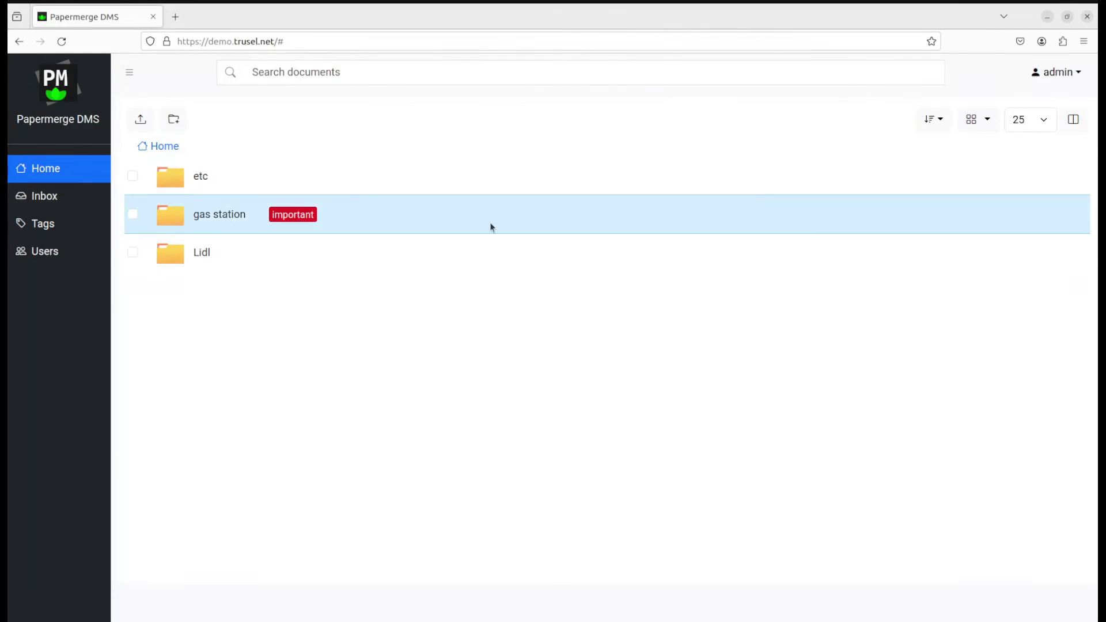
# Step: Switch the Home folder view to Tiles and open the Lidl folder
pyautogui.click(934, 119)
pyautogui.click(979, 119)
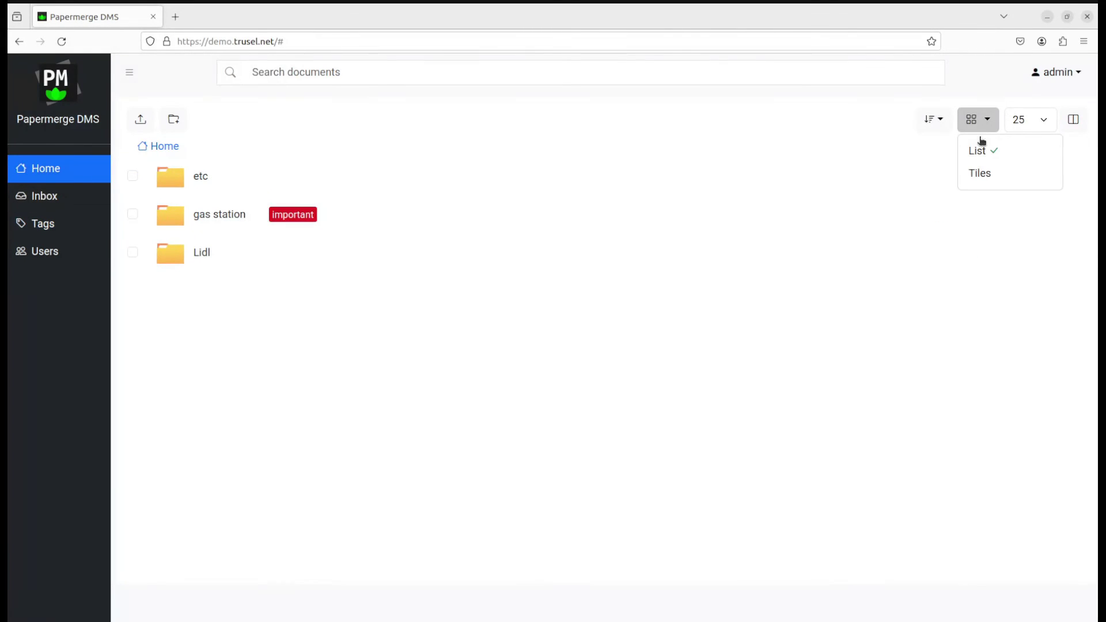
pyautogui.click(980, 173)
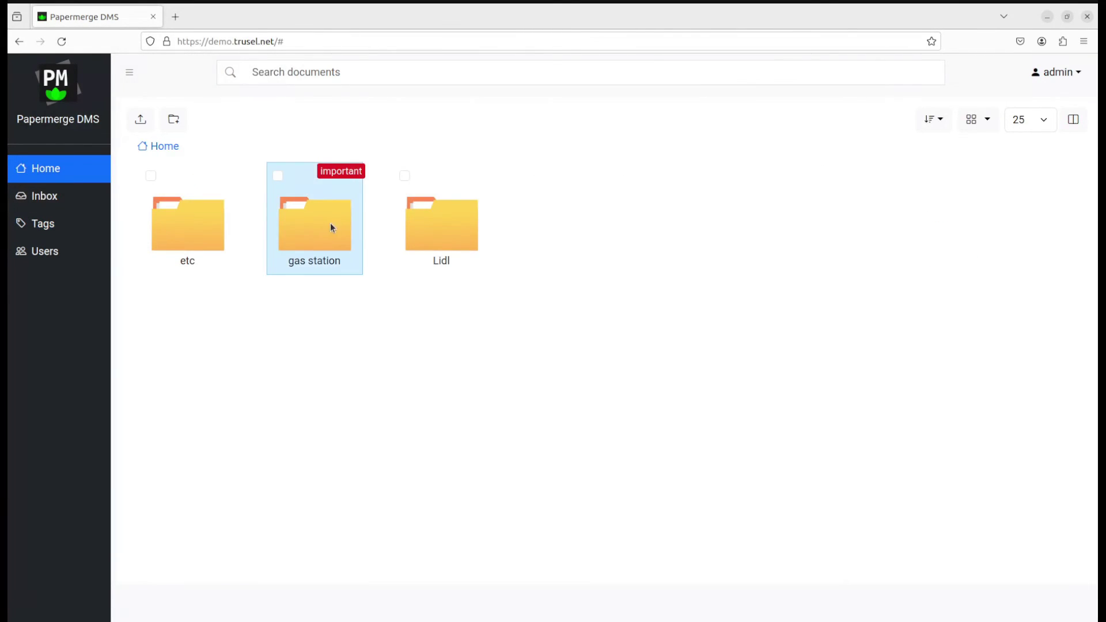
pyautogui.click(418, 240)
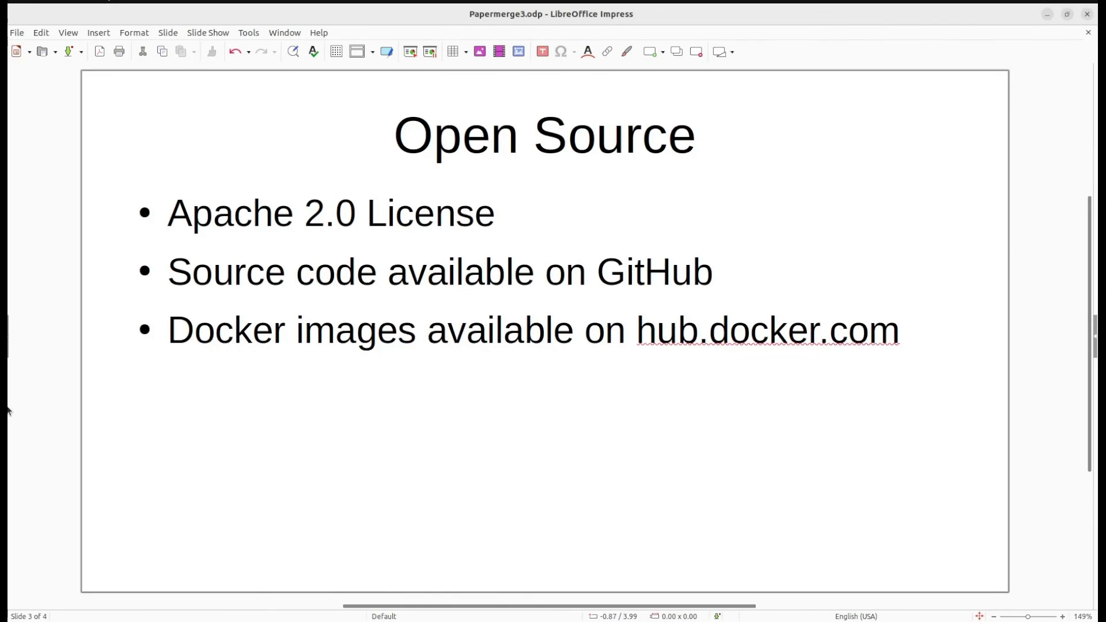
# Step: Advance to the final Thank You! slide (4 of 4)
pyautogui.press('pagedown')
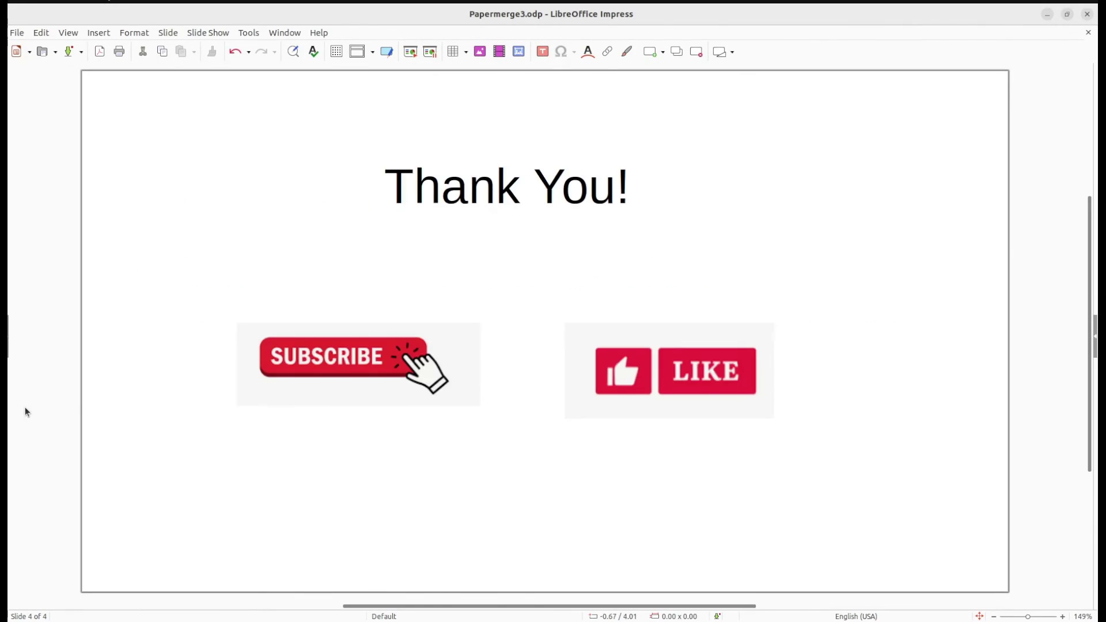